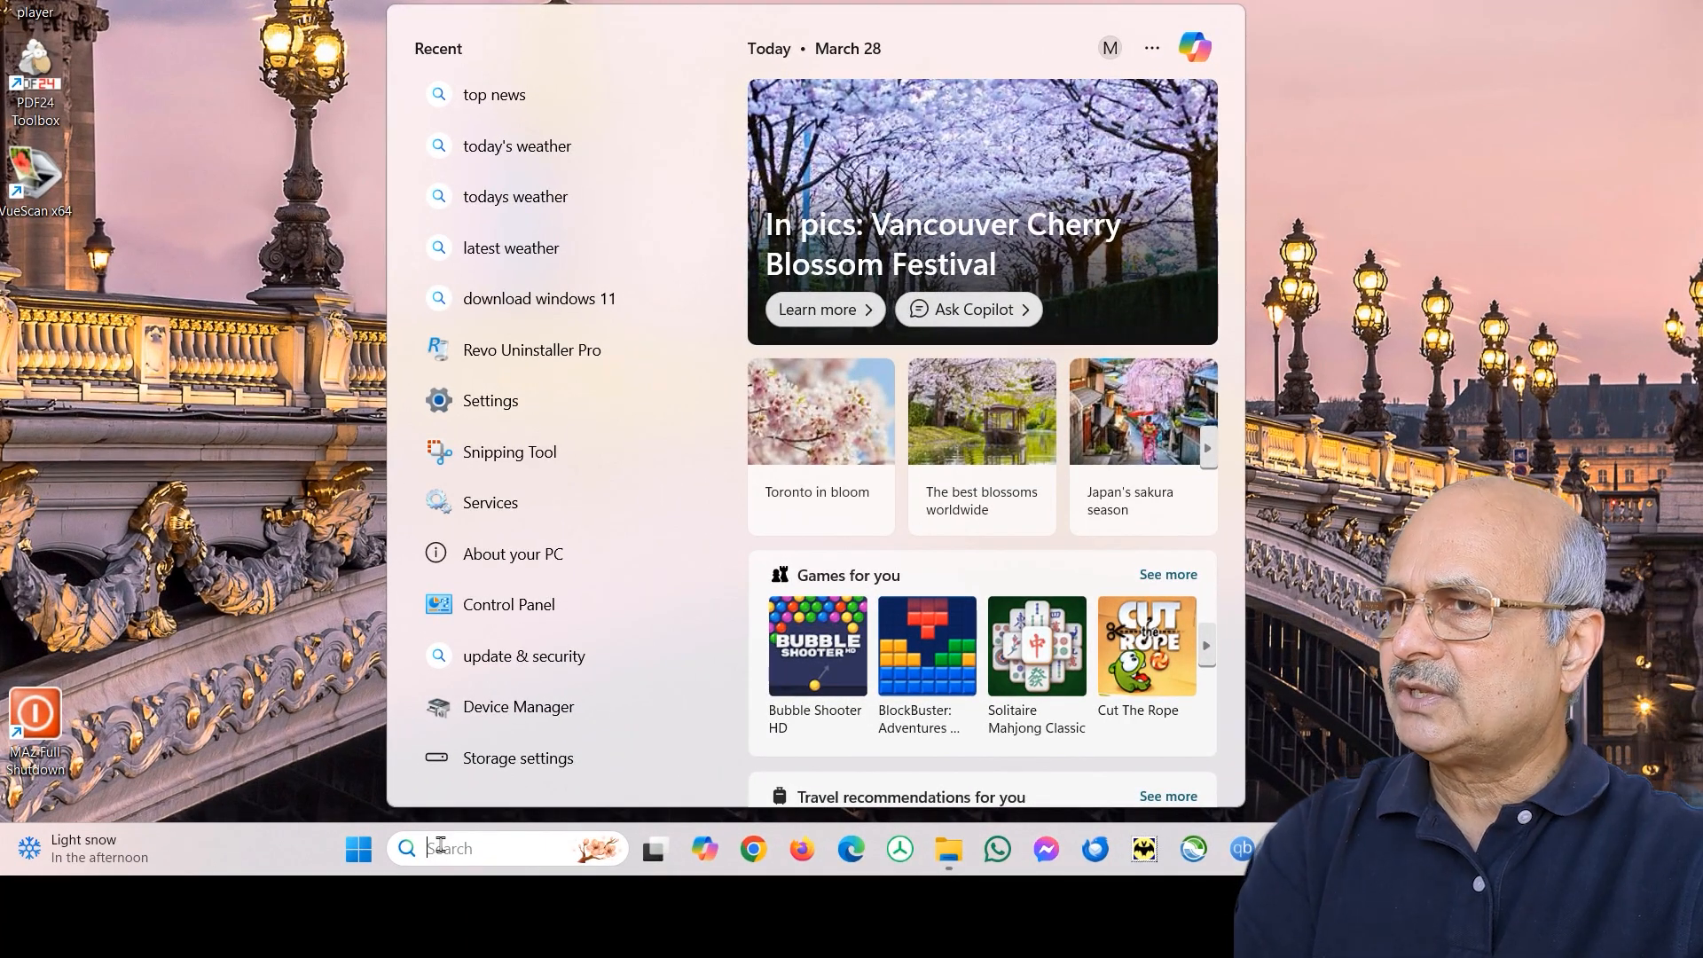
{"action": "type", "text": "fil"}
Step: Replace the trial search text with 'today's weather' and show its results in the browser
{"action": "key", "text": "BackSpace"}
{"action": "key", "text": "BackSpace"}
{"action": "key", "text": "BackSpace"}
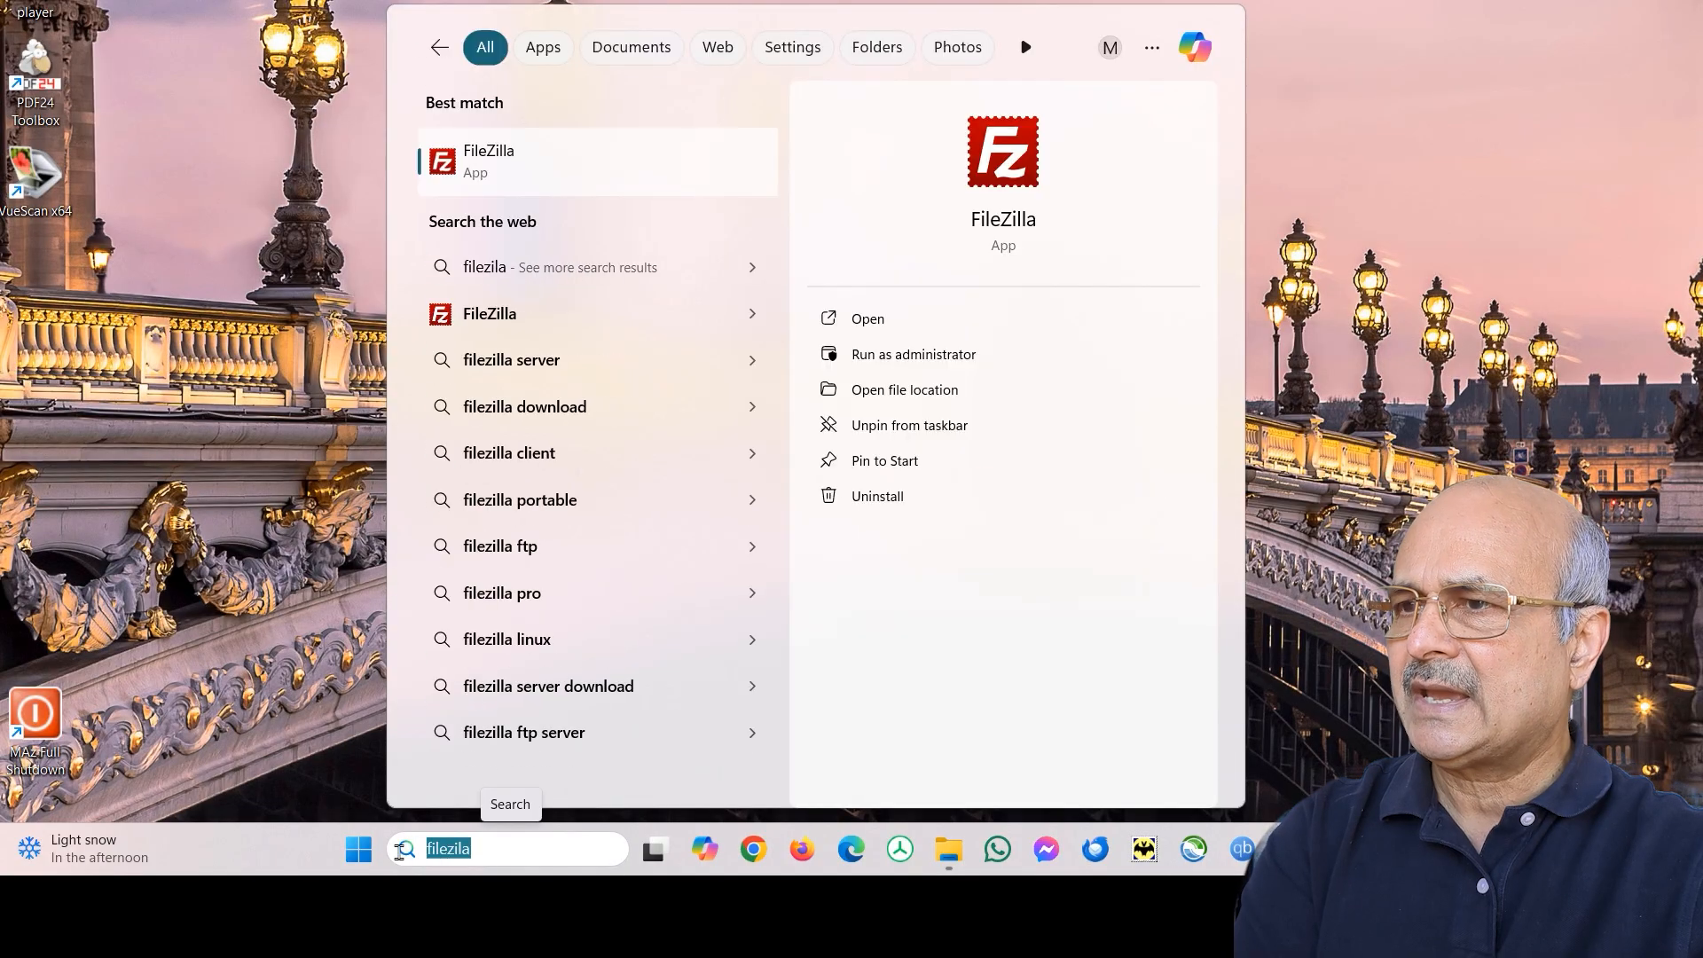
{"action": "type", "text": "device manager"}
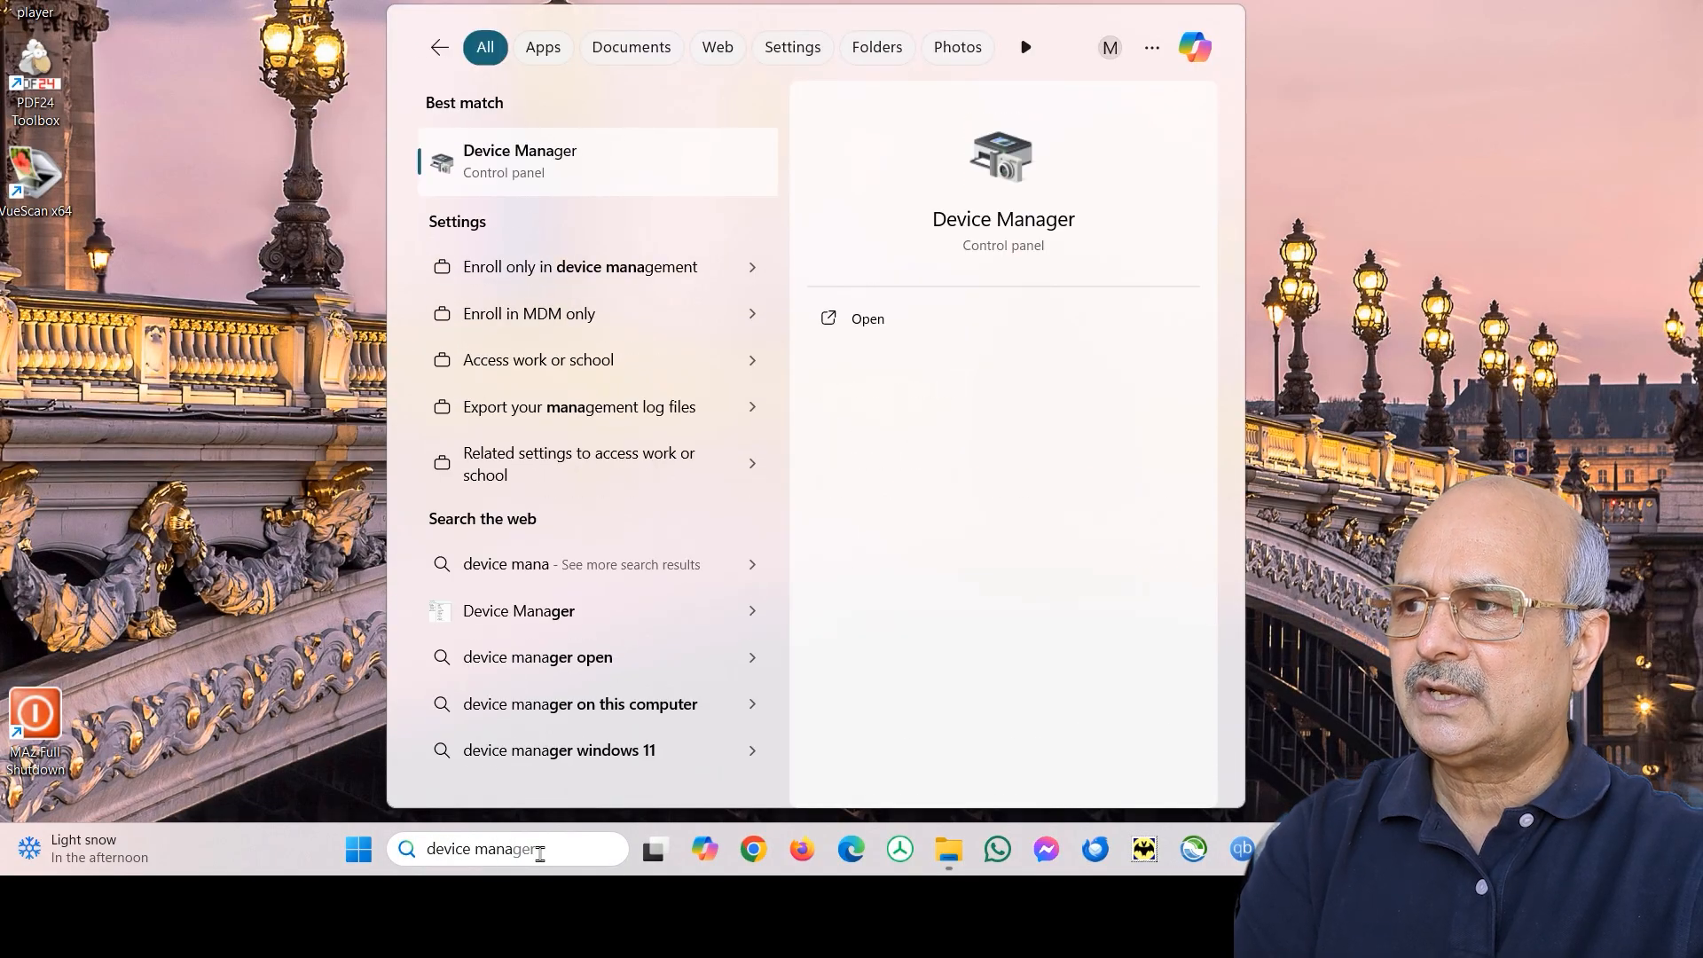
{"action": "key", "text": "ctrl+a"}
{"action": "type", "text": "today"}
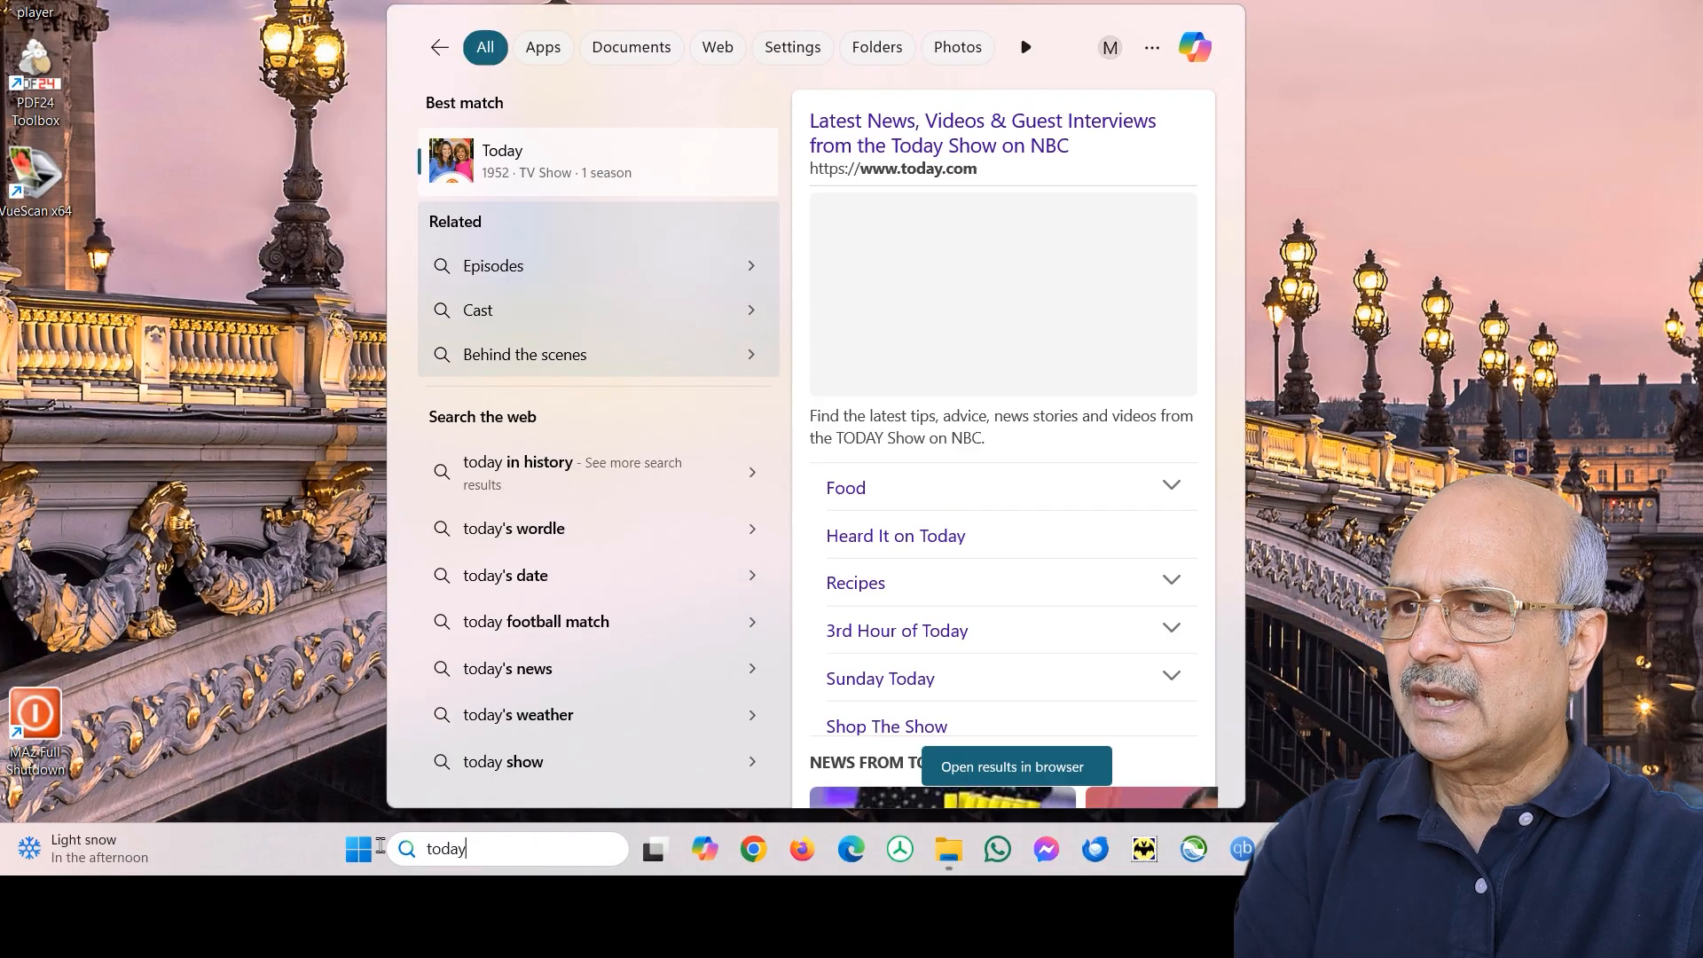
{"action": "type", "text": "'s weather"}
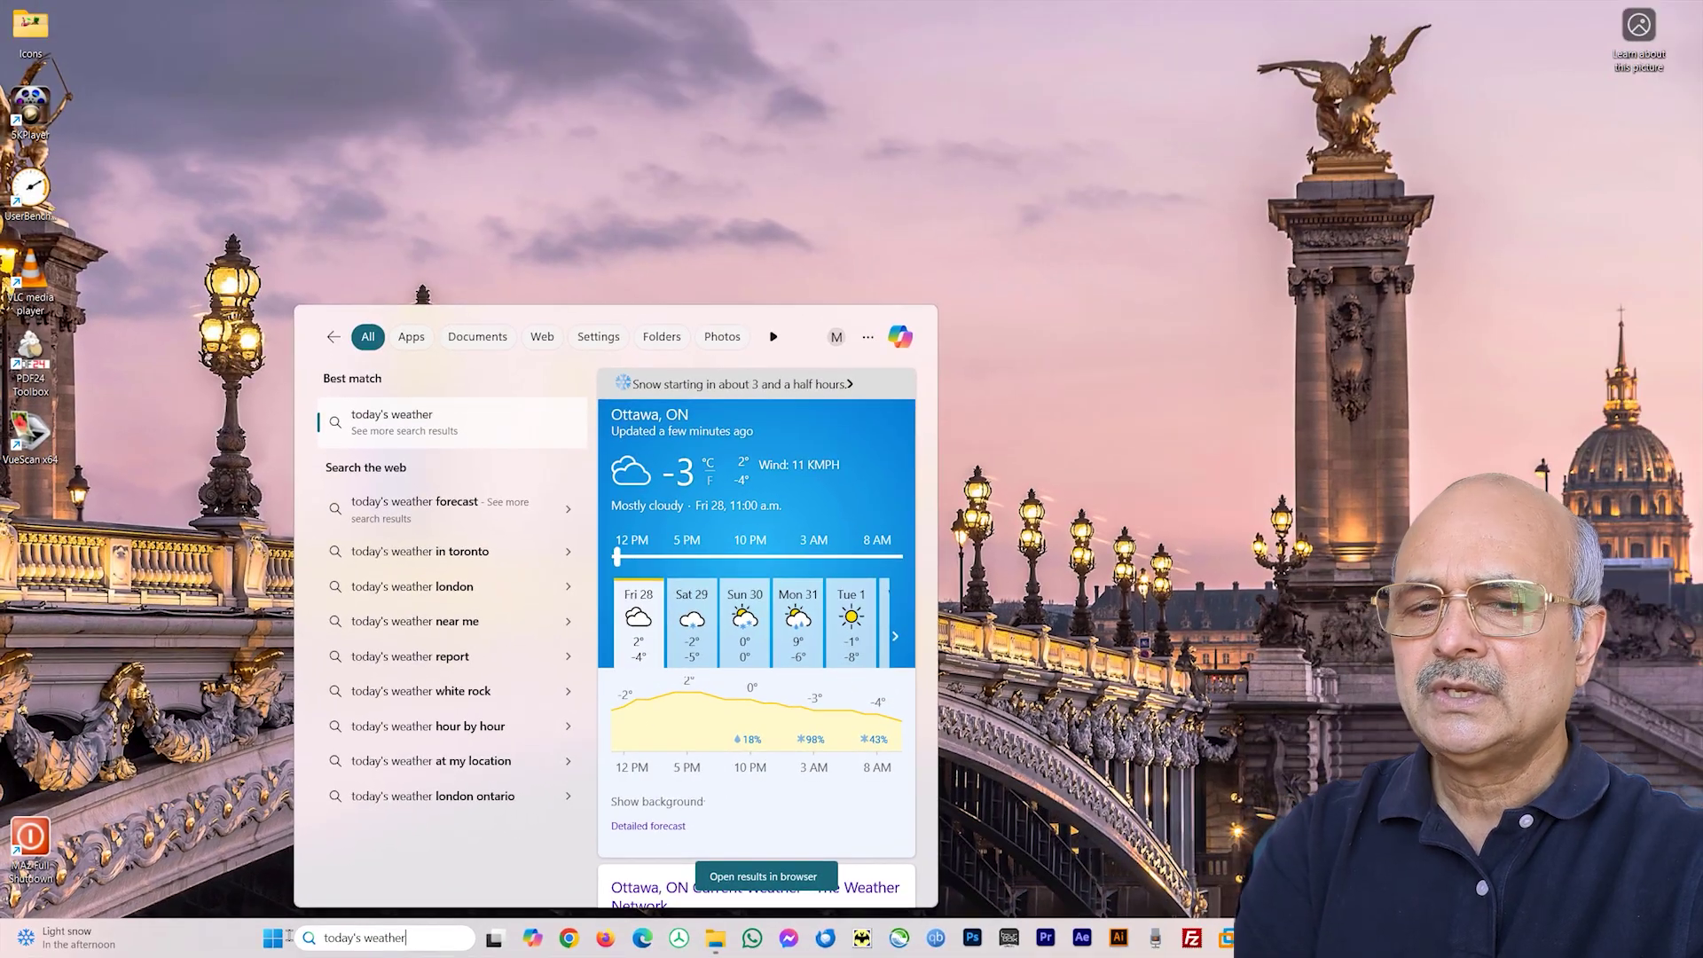
{"action": "key", "text": "Return"}
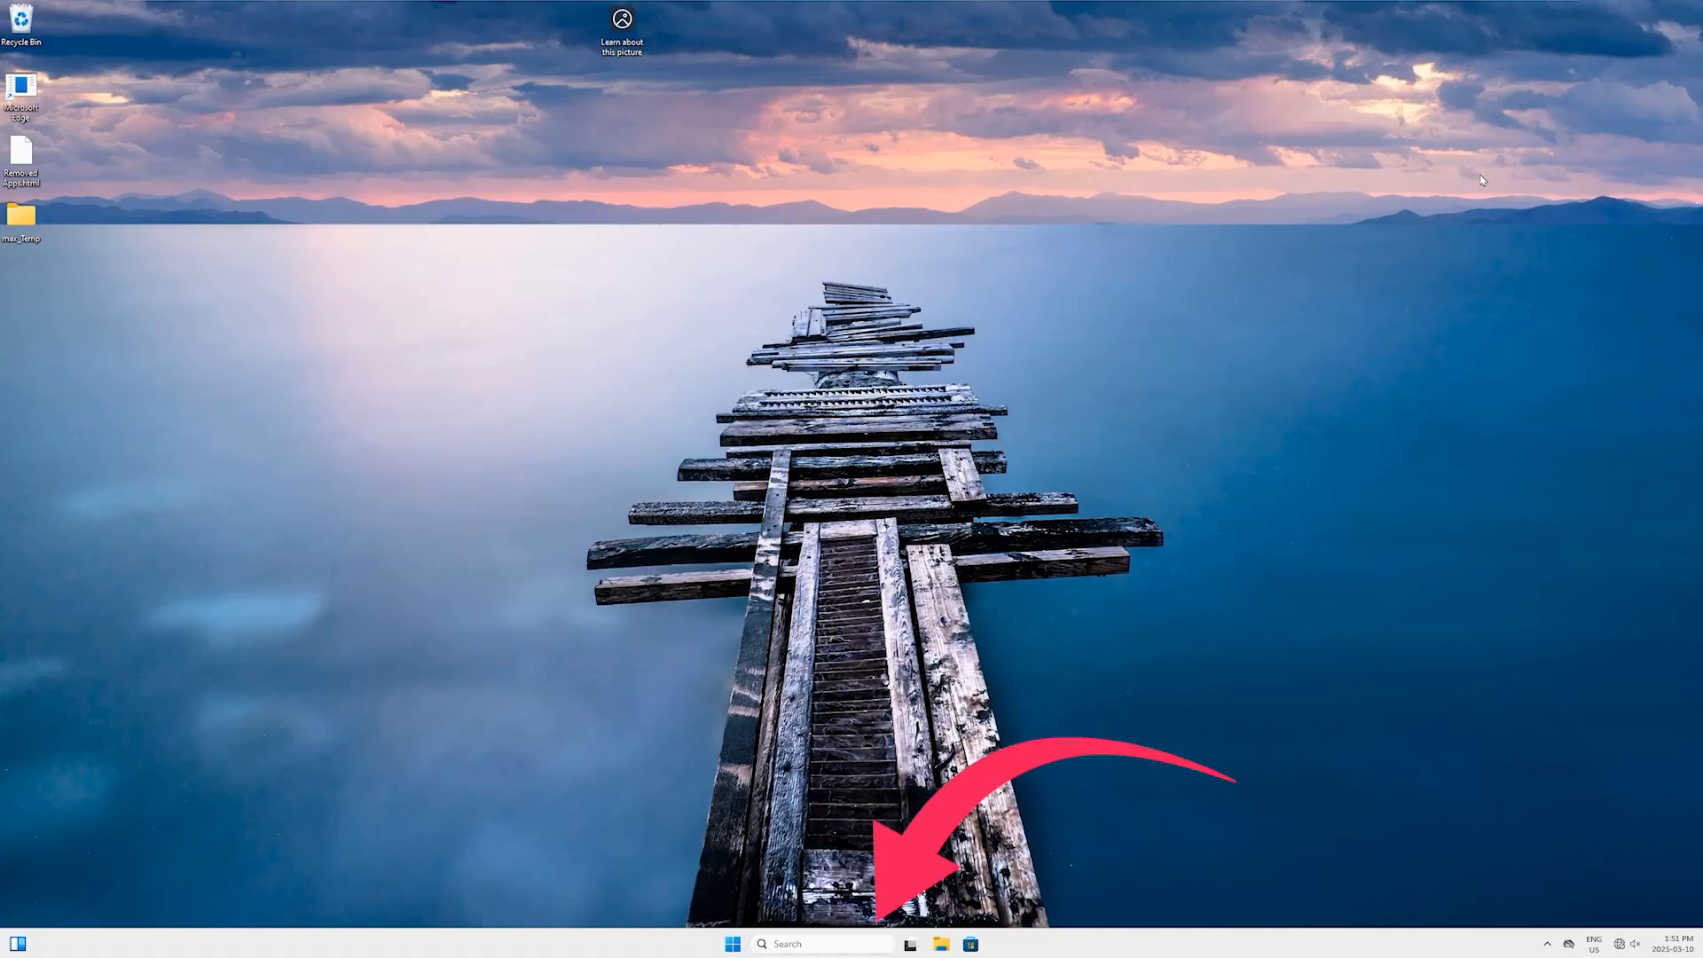
Step: Search for services.msc, launch the Services console and maximize it
{"action": "left_click", "coordinate": [802, 944]}
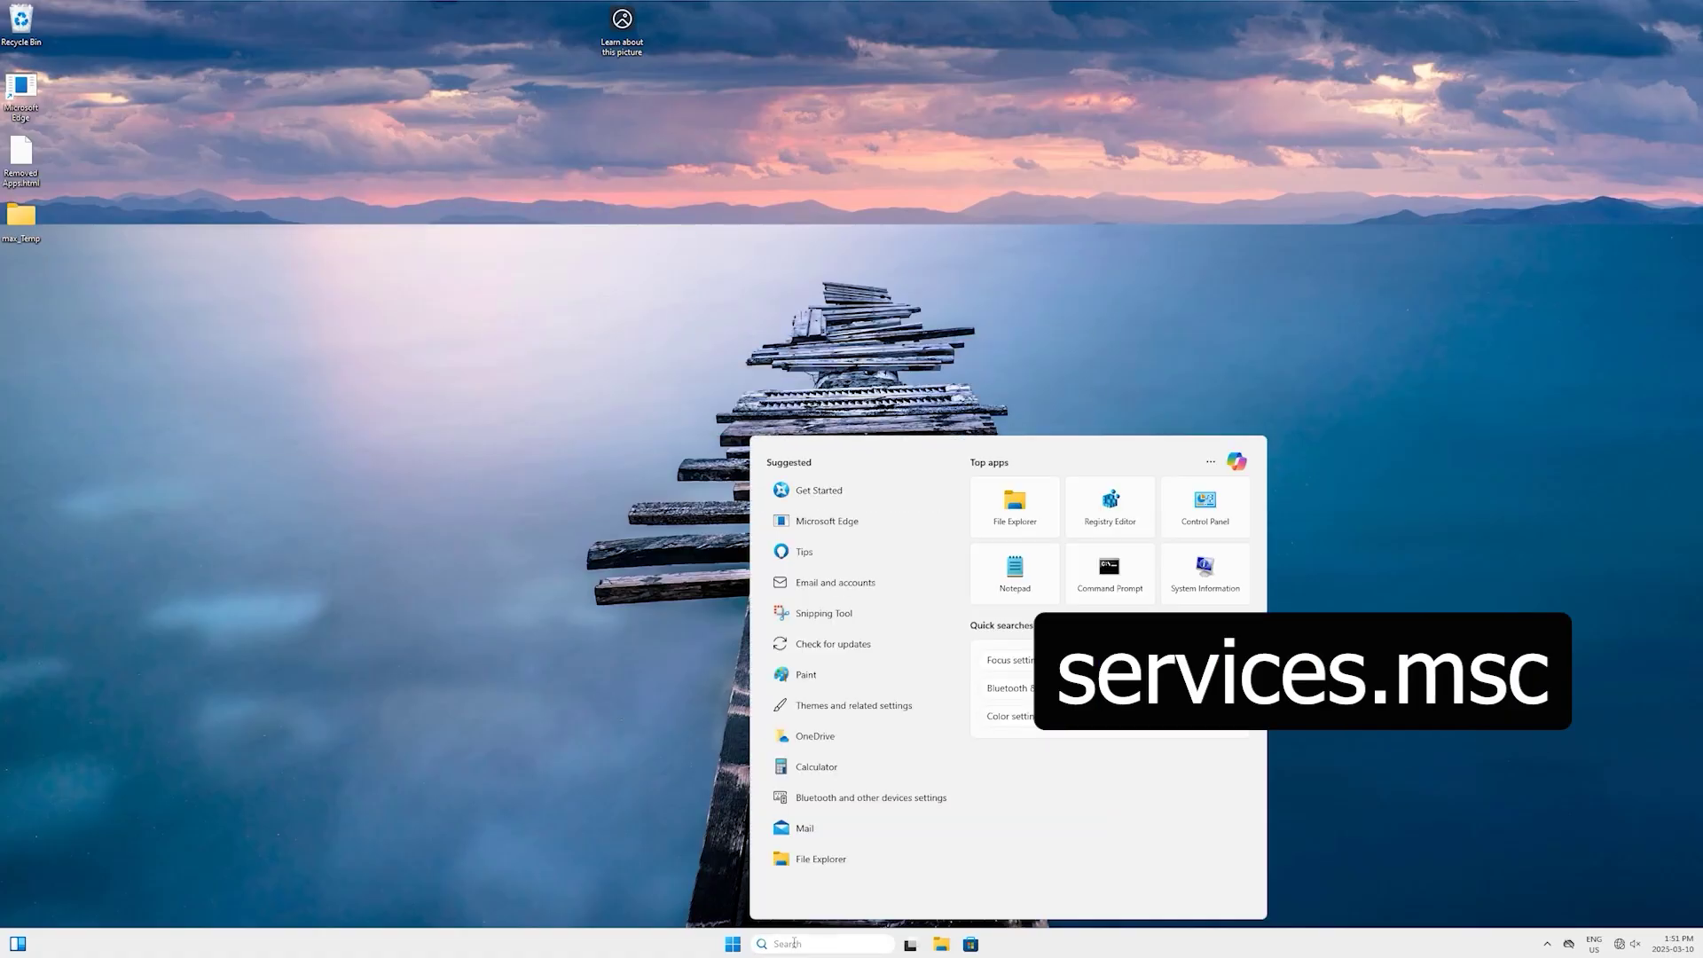
{"action": "type", "text": "services.msc"}
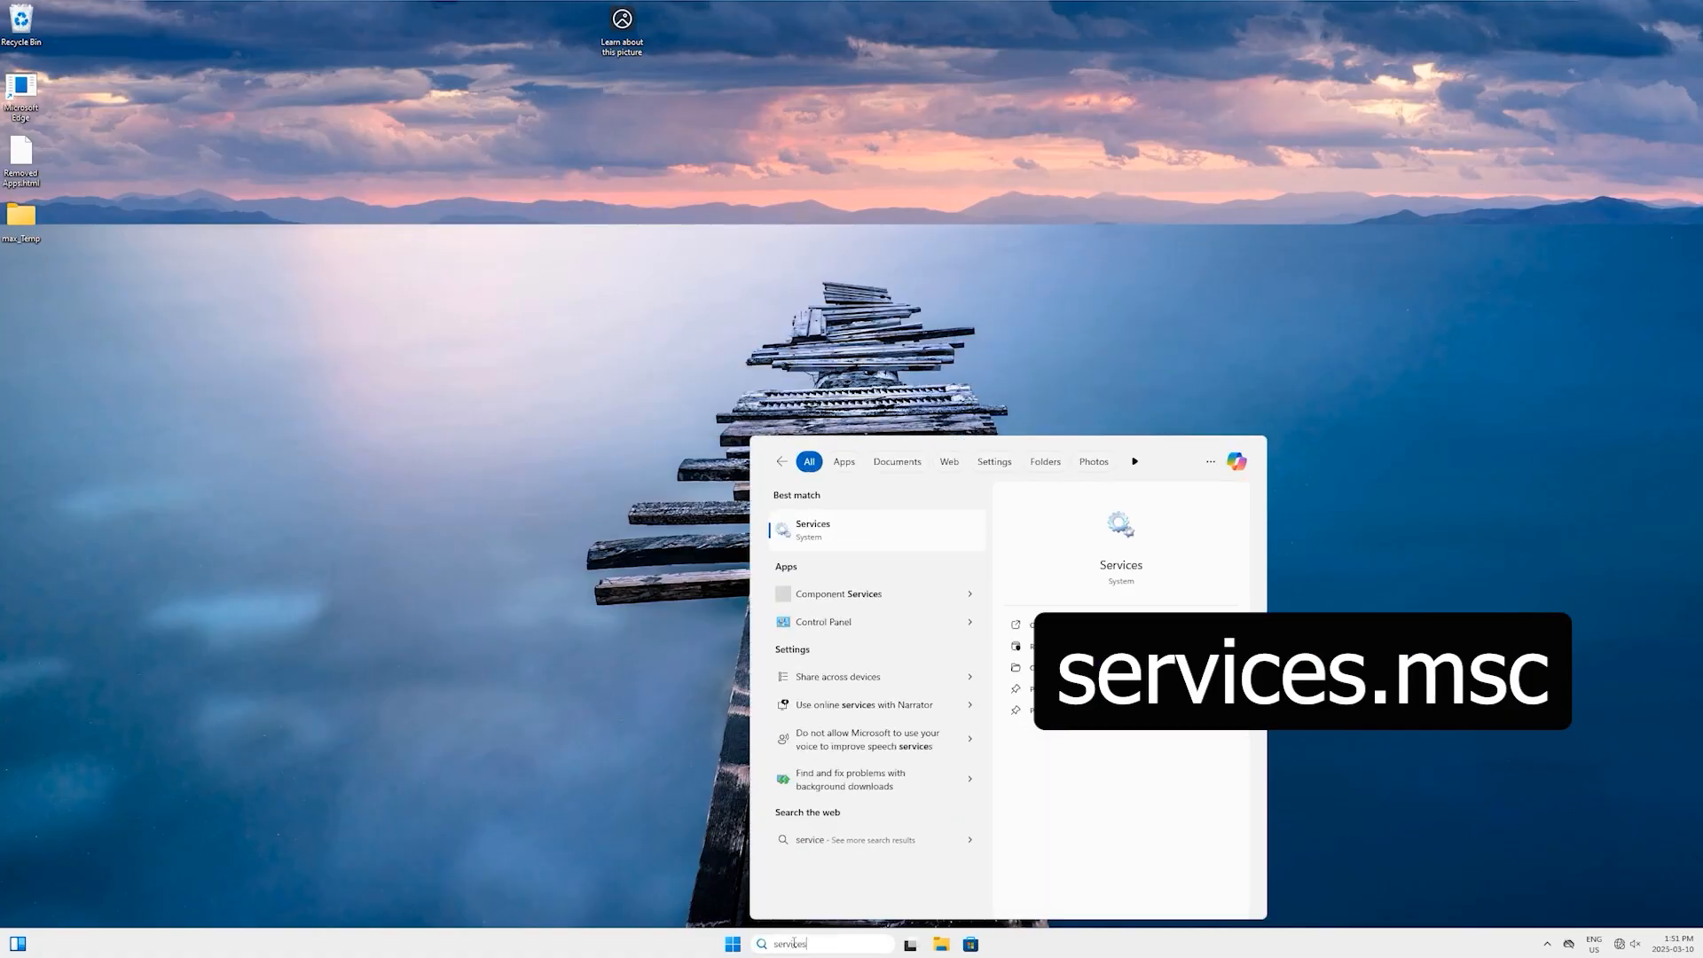
{"action": "key", "text": "Return"}
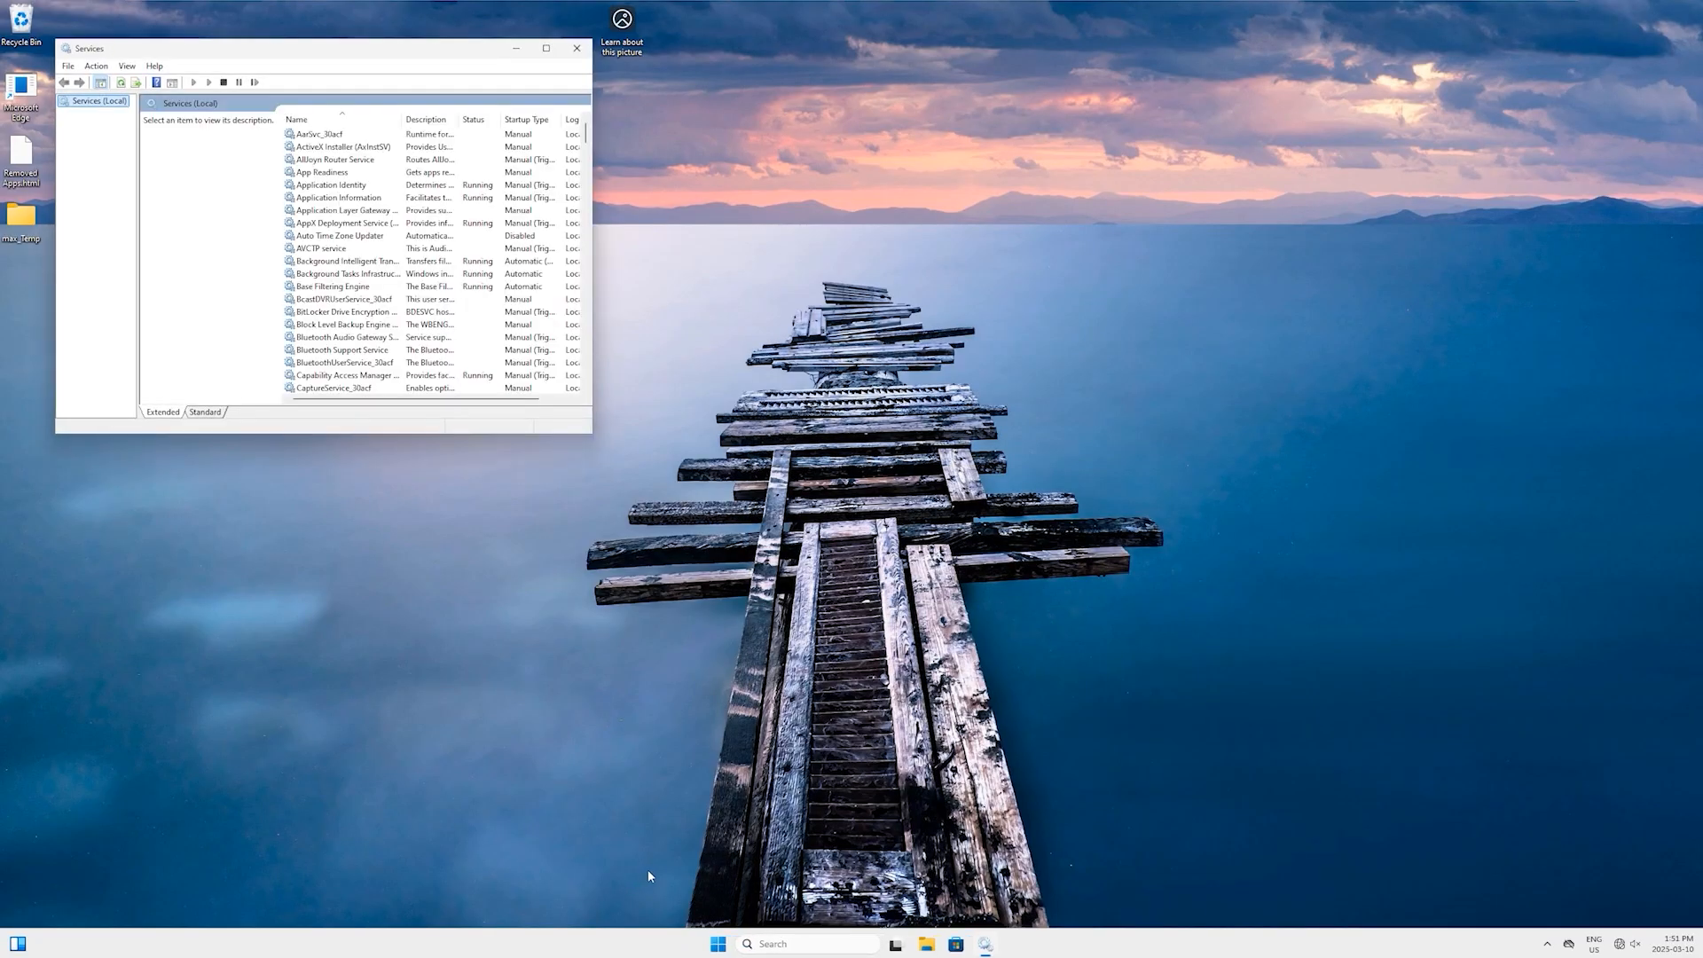
{"action": "left_click", "coordinate": [546, 49]}
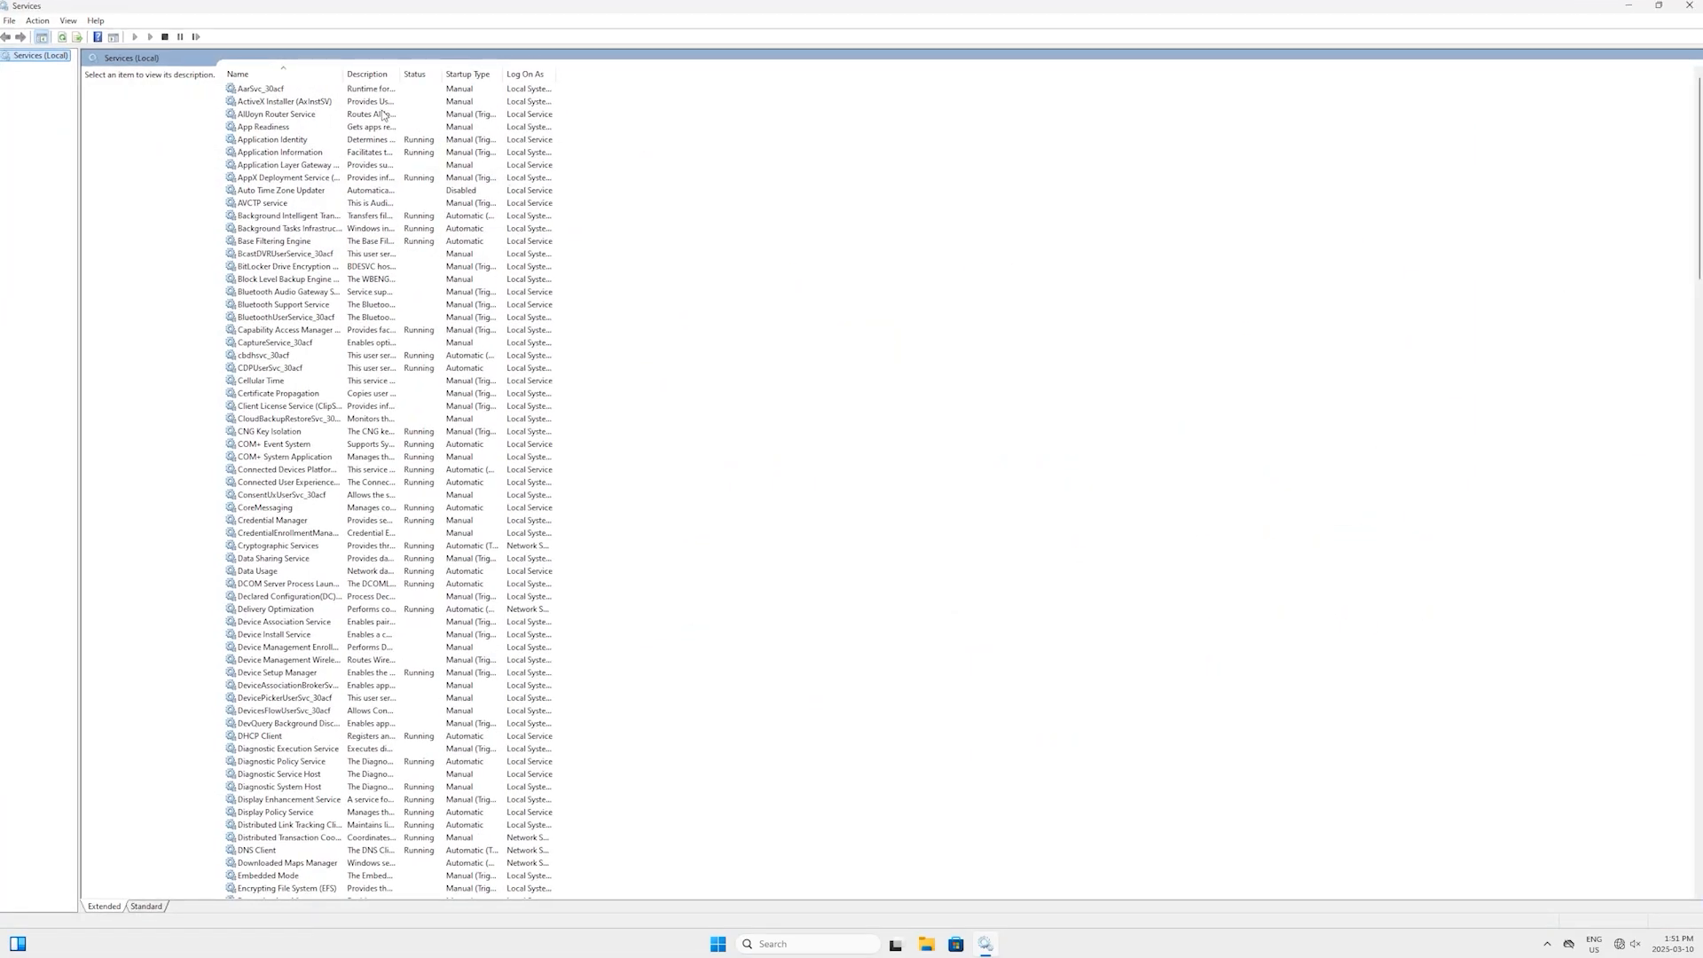
Step: Sort services by name descending, restart Windows Font Cache Service, then close Services
{"action": "left_click", "coordinate": [276, 75]}
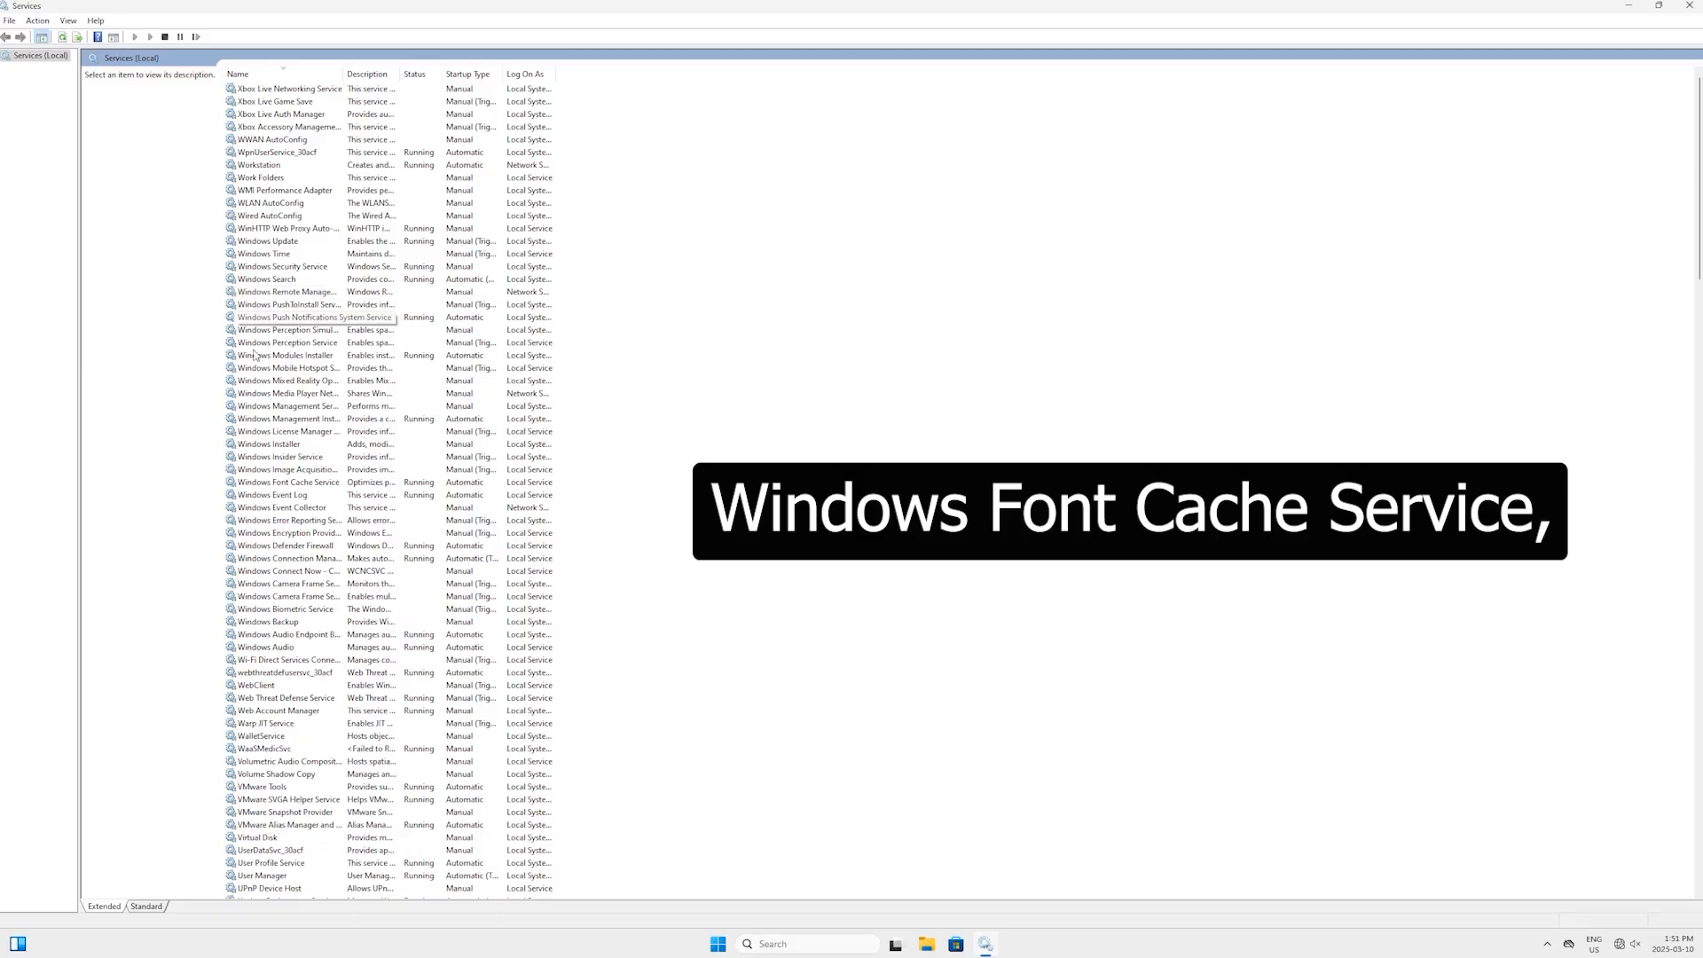
{"action": "left_click", "coordinate": [262, 482]}
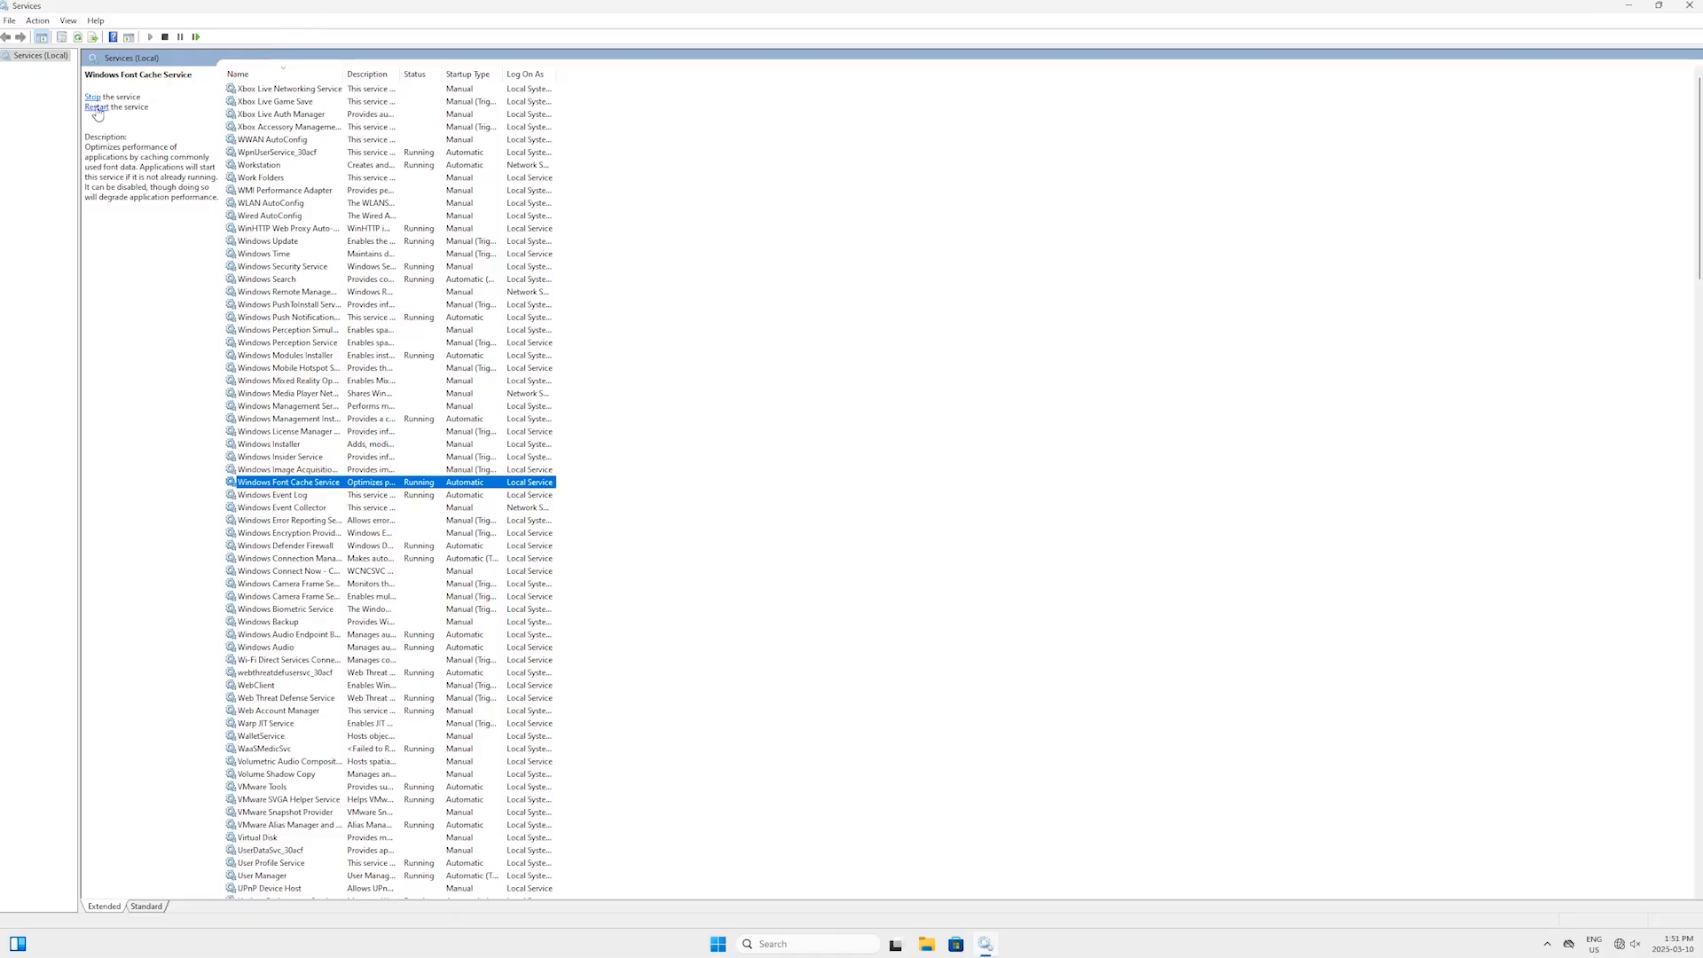
{"action": "left_click", "coordinate": [98, 108]}
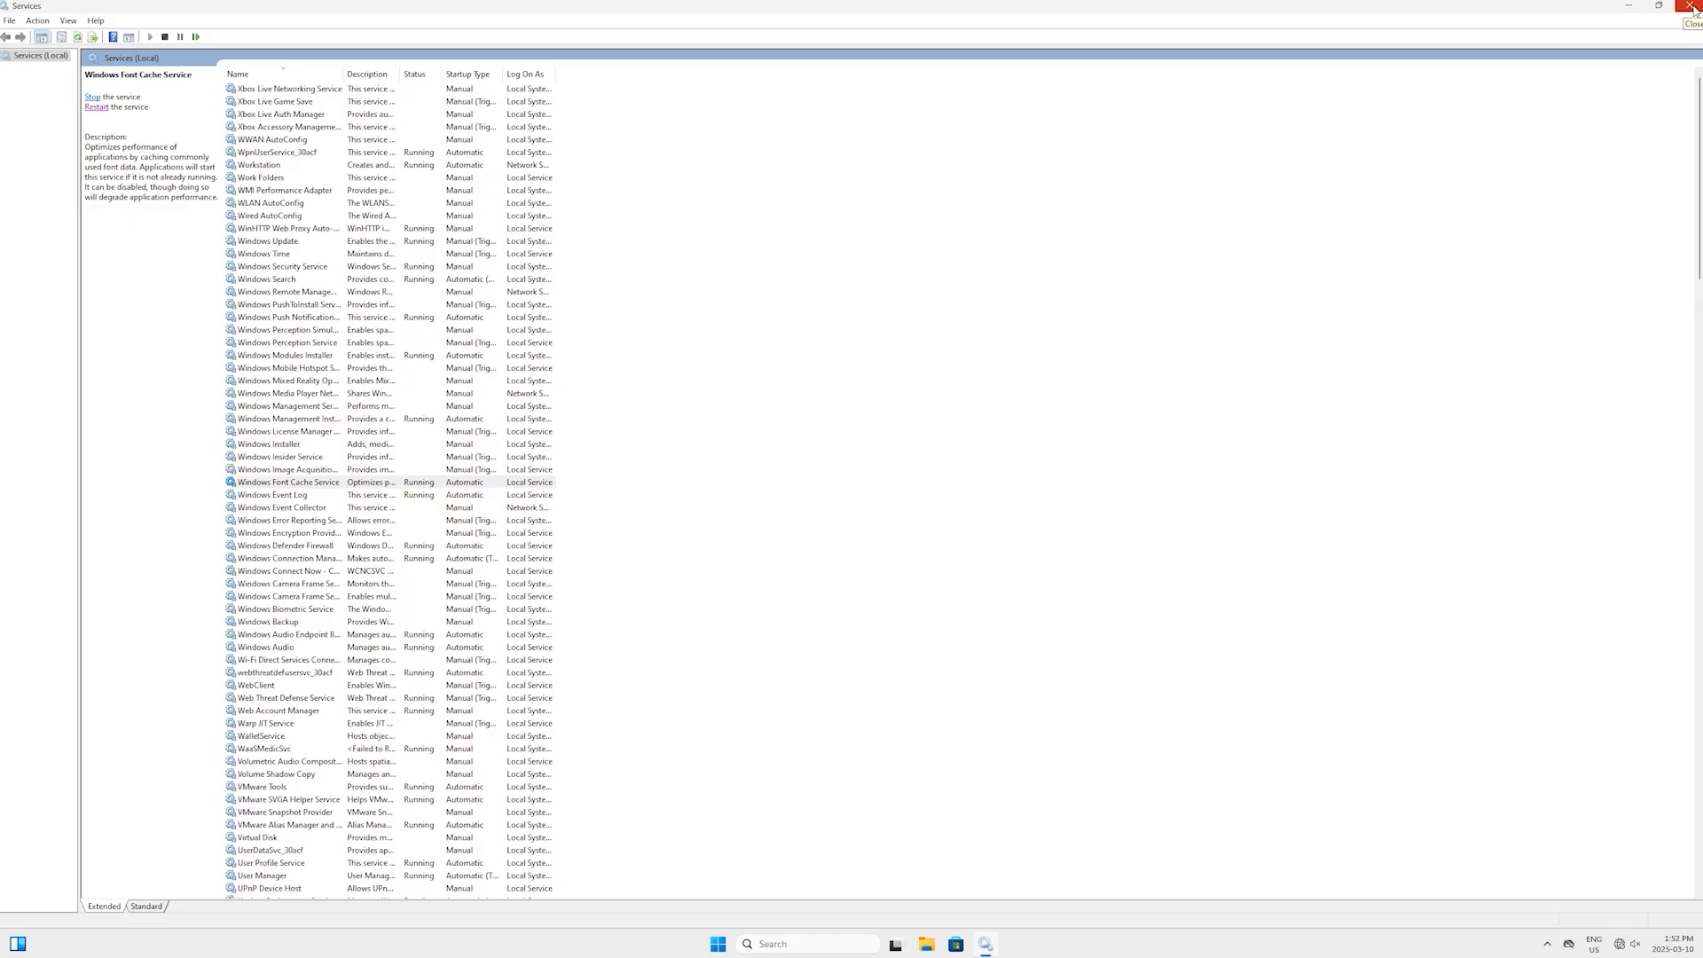
{"action": "left_click", "coordinate": [1690, 8]}
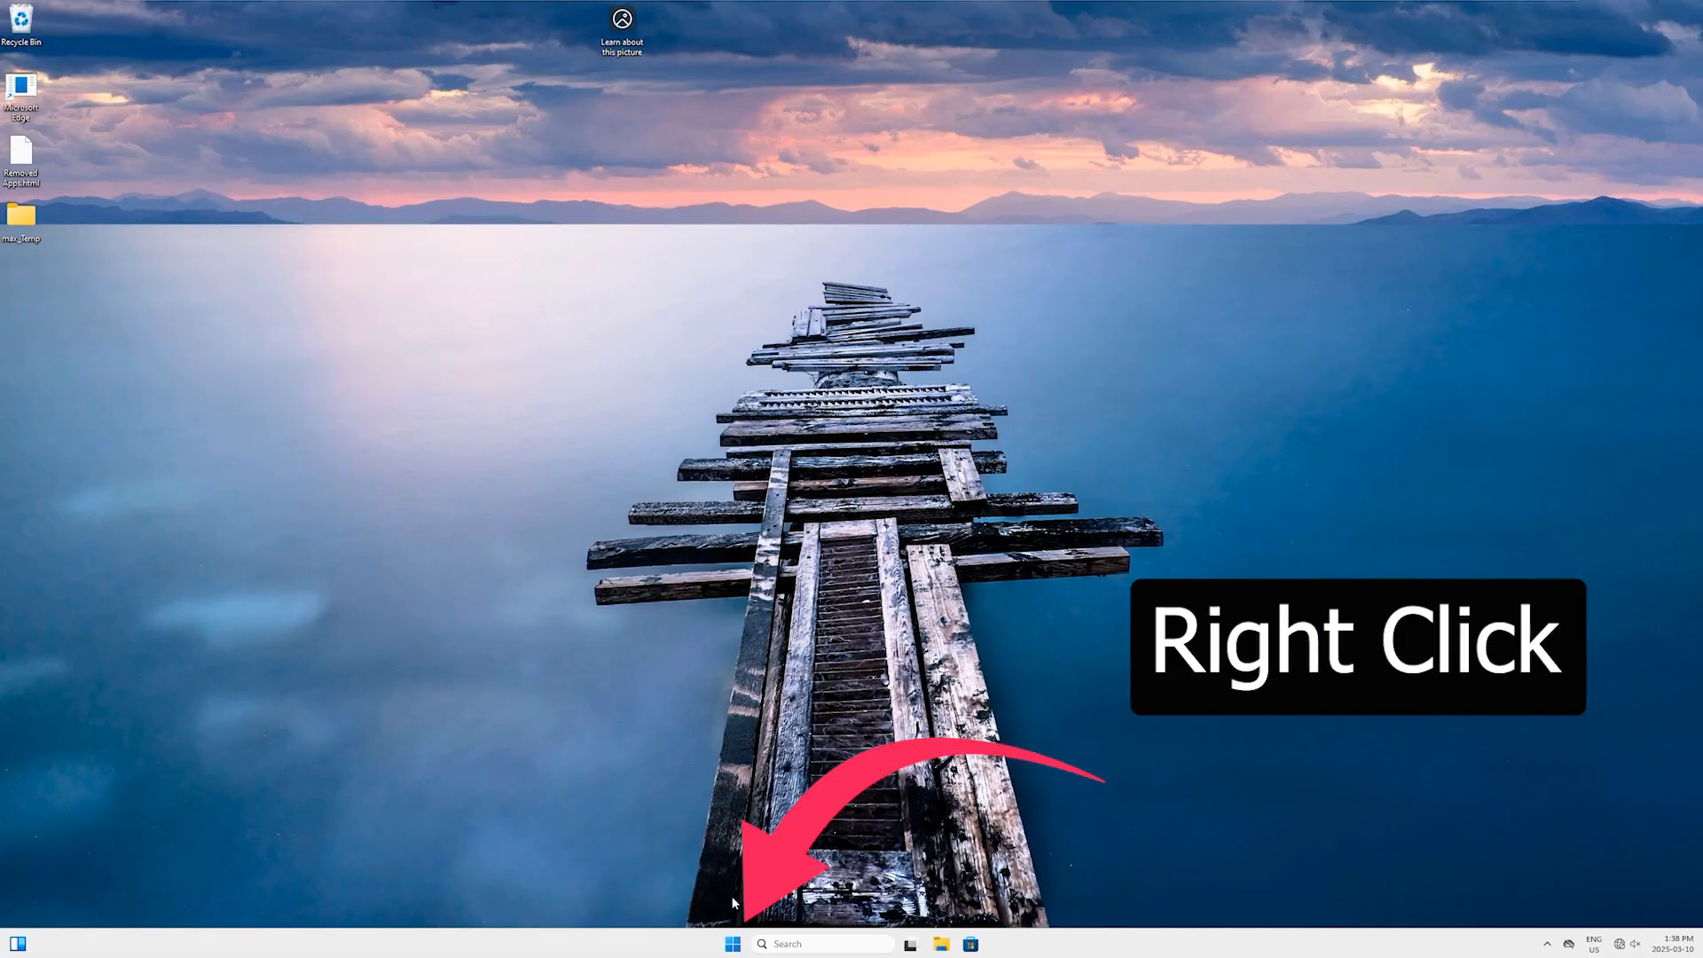
Step: Launch Task Manager from the Start button's Win+X menu and maximize it
{"action": "right_click", "coordinate": [733, 946]}
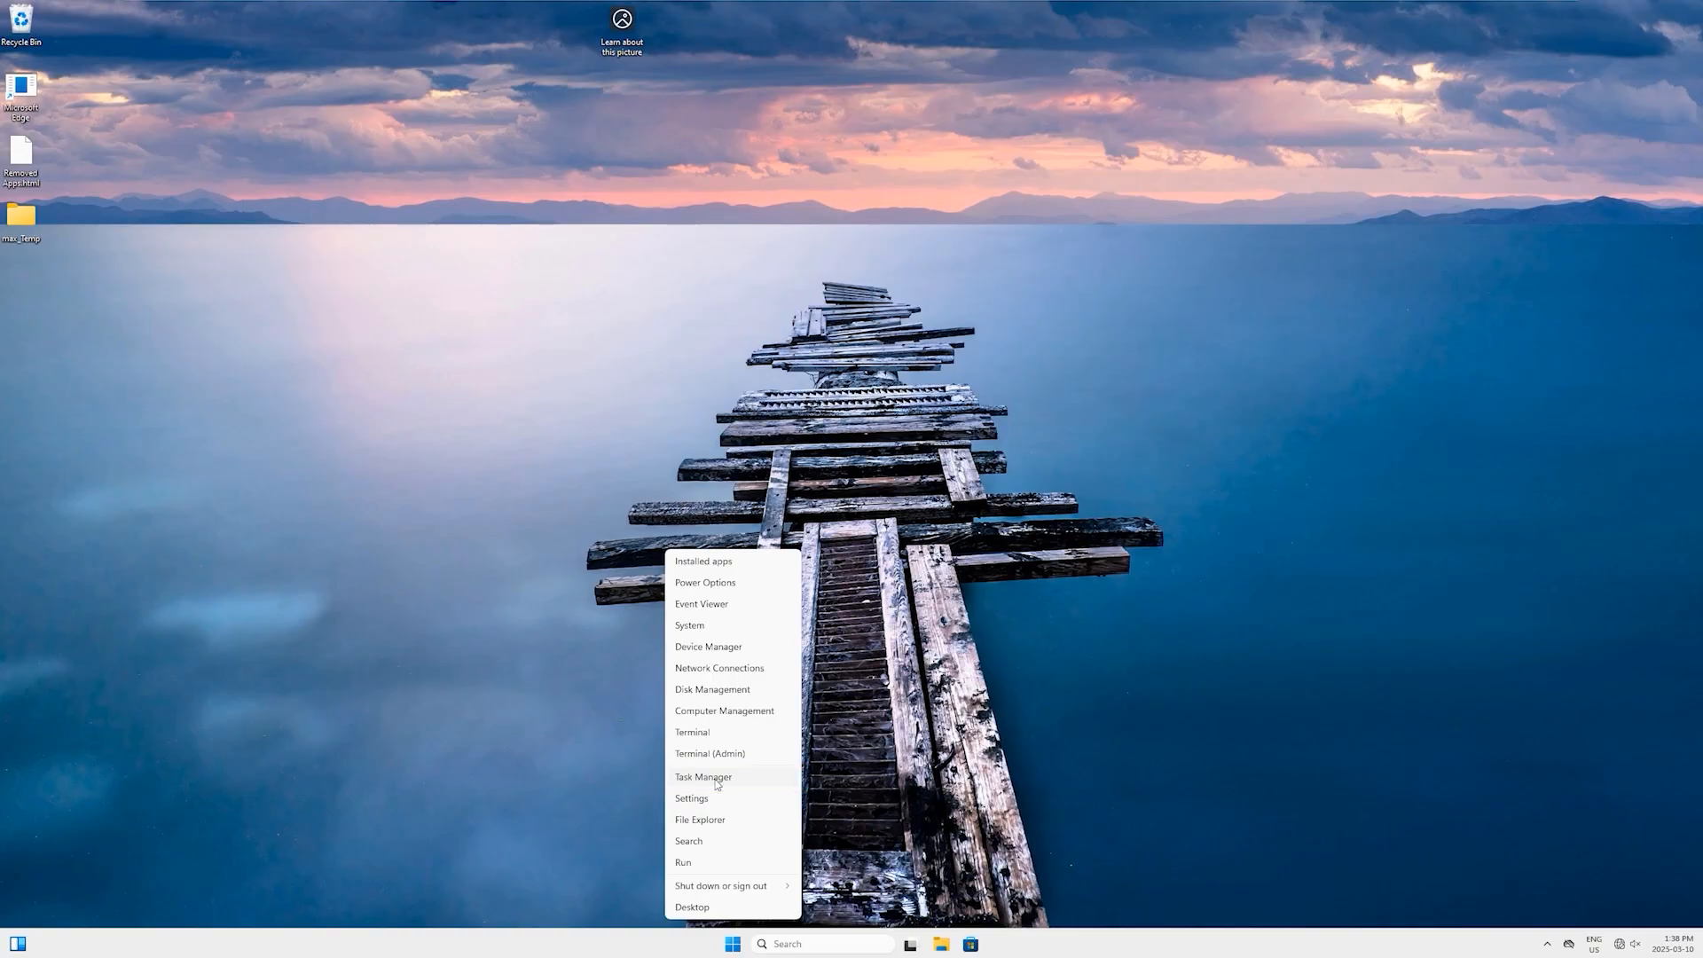
{"action": "left_click", "coordinate": [717, 779]}
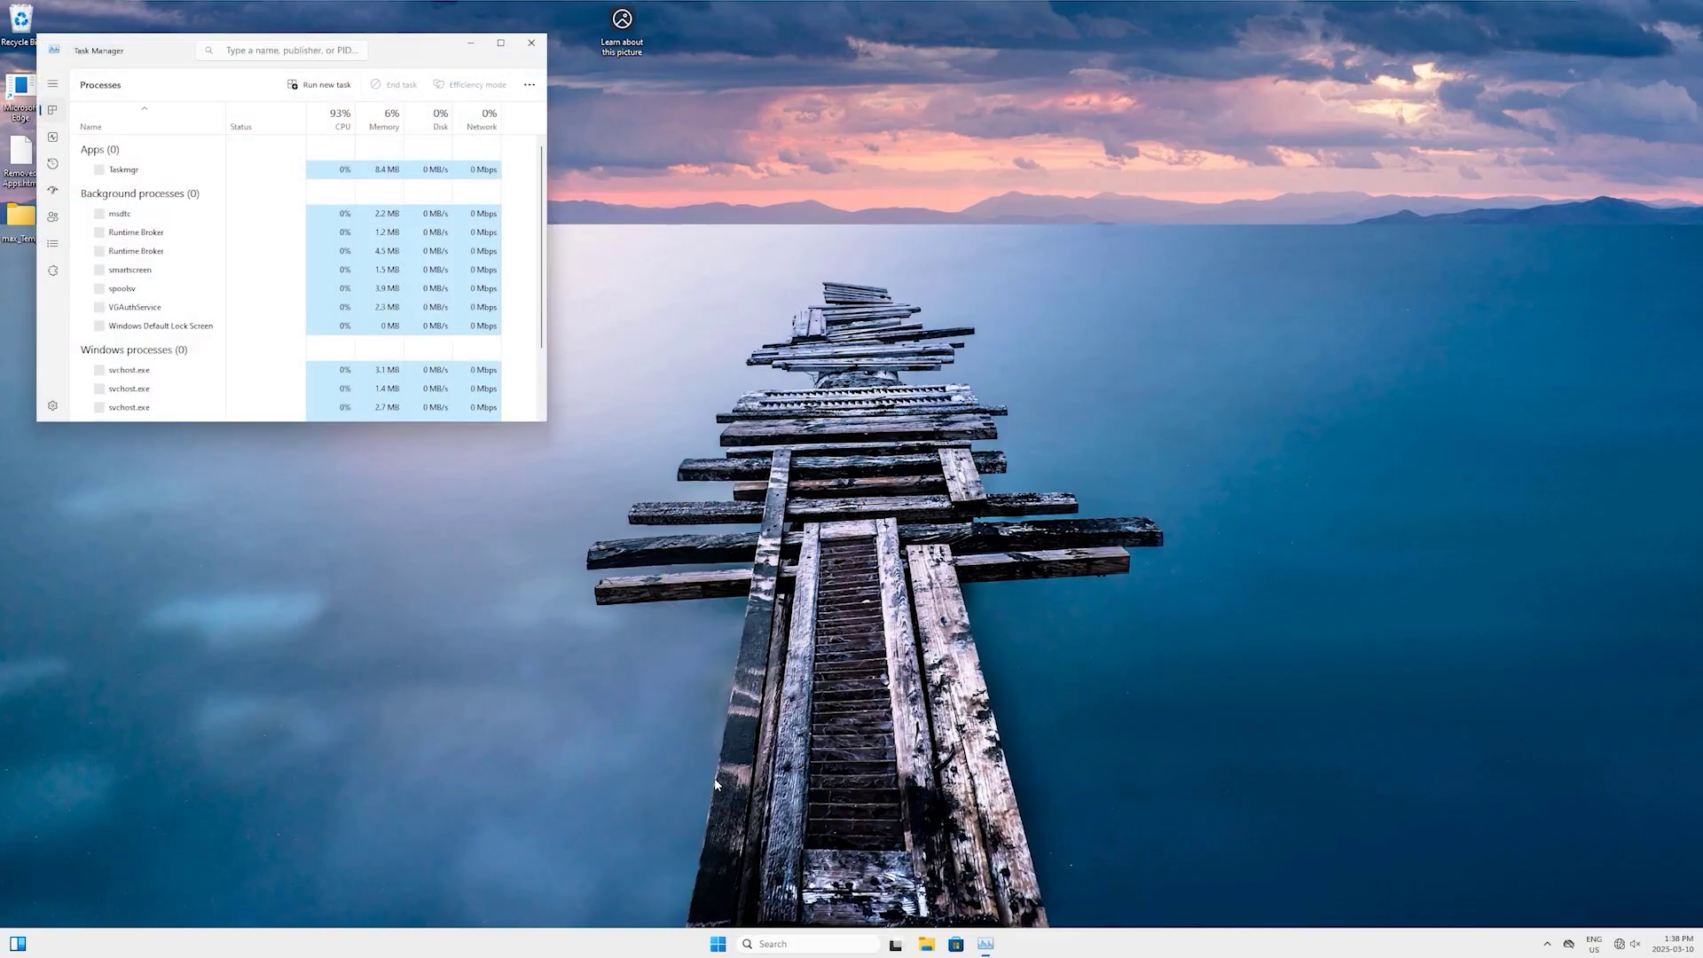
{"action": "left_click", "coordinate": [500, 43]}
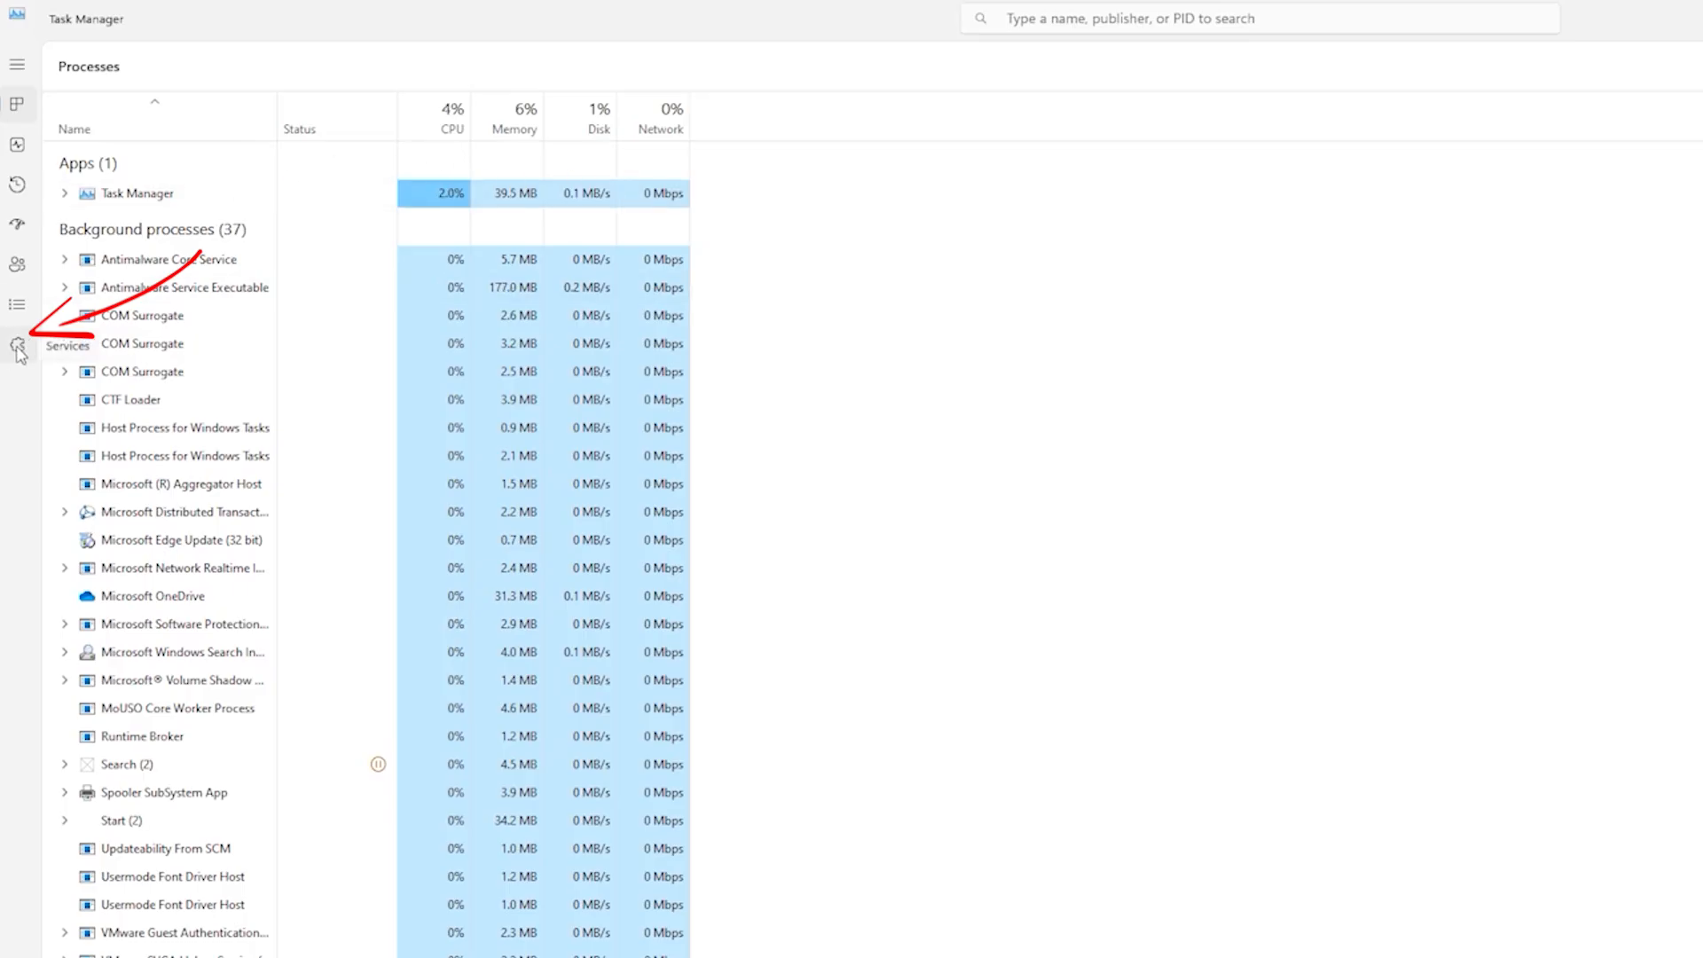
Step: Show the Services list sorted by name in reverse and select WSearch
{"action": "left_click", "coordinate": [19, 346]}
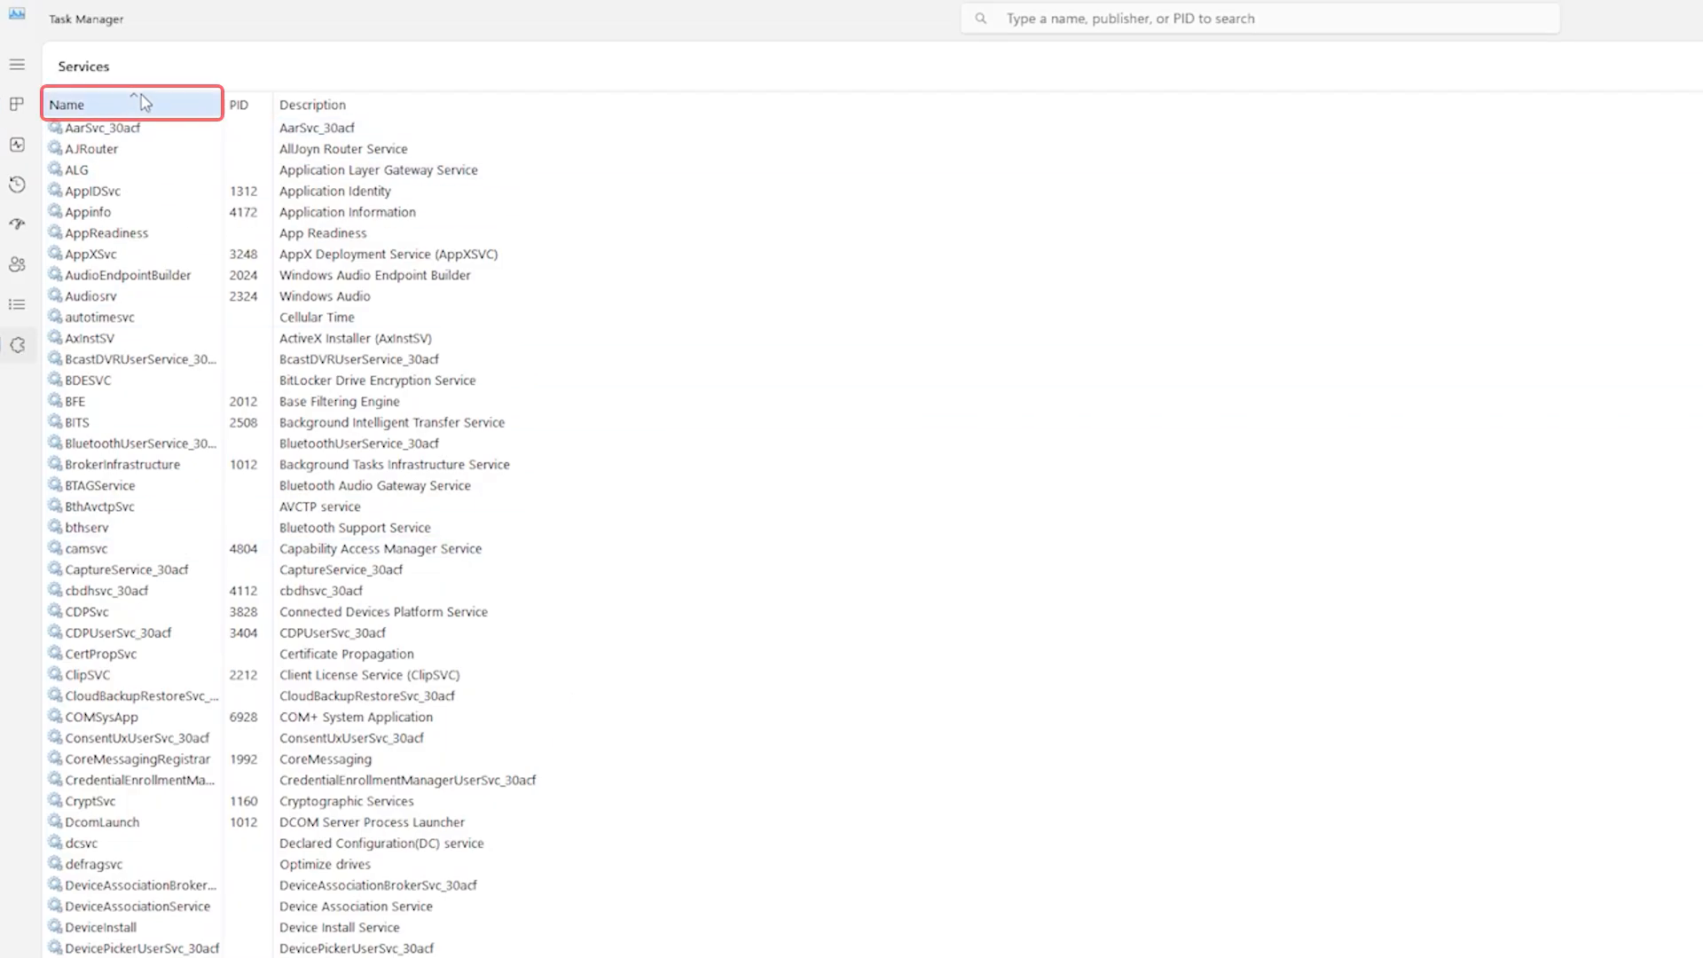
{"action": "left_click", "coordinate": [143, 105]}
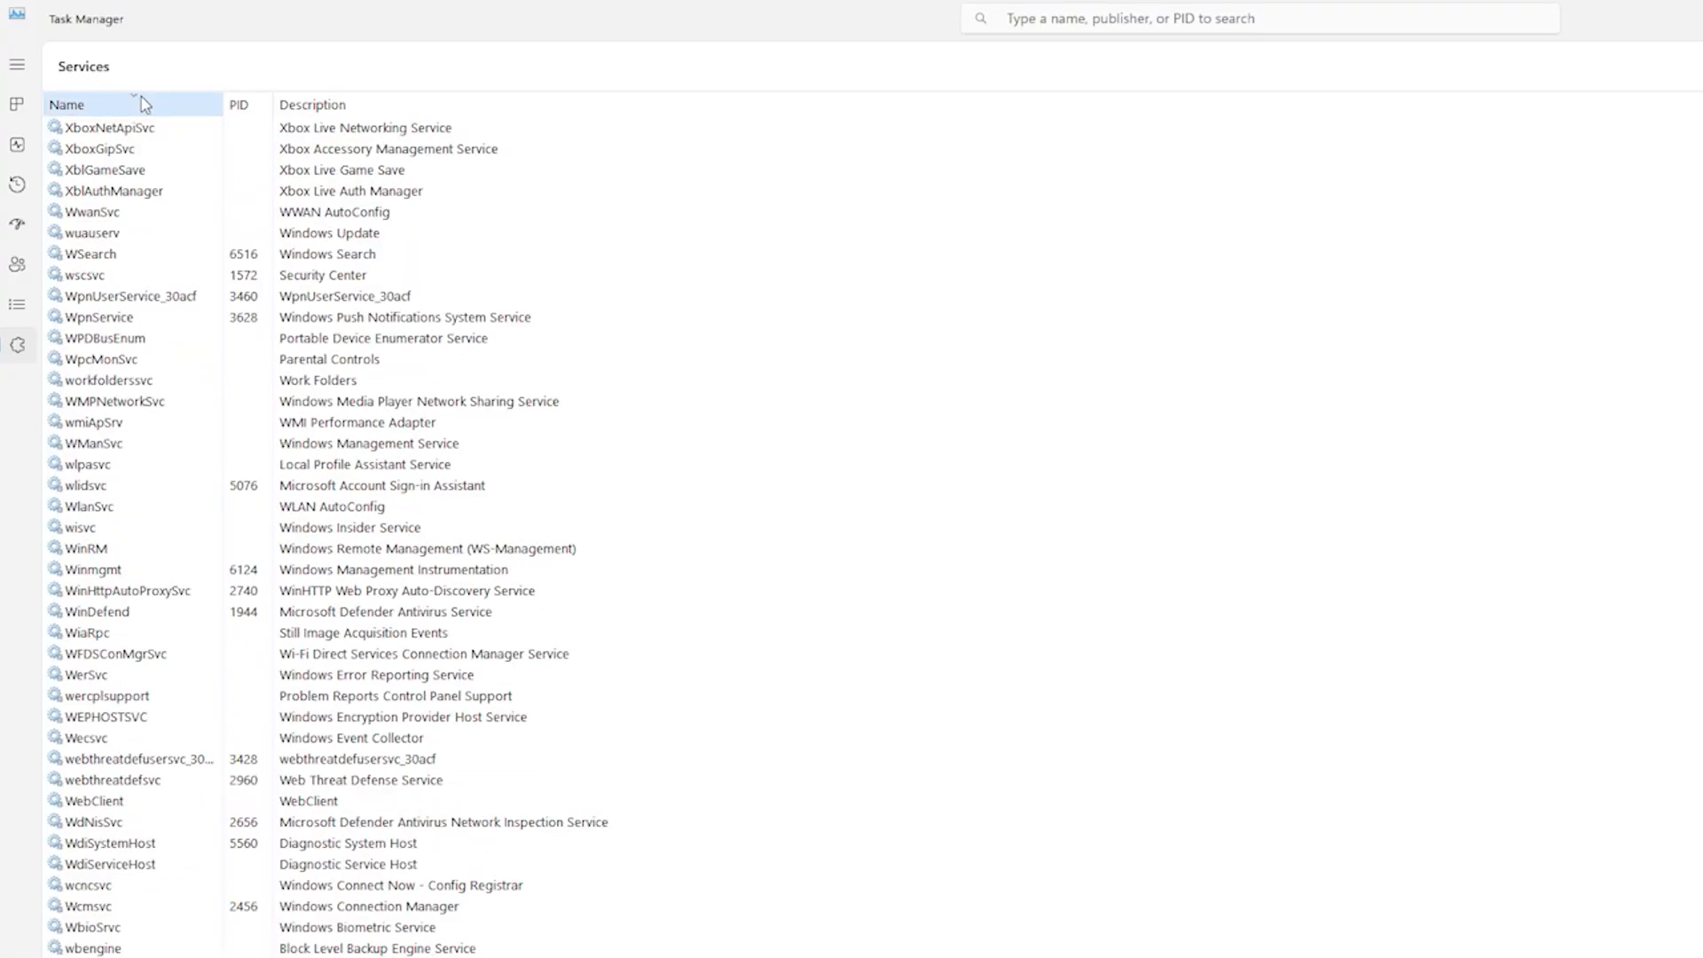
{"action": "left_click", "coordinate": [142, 104]}
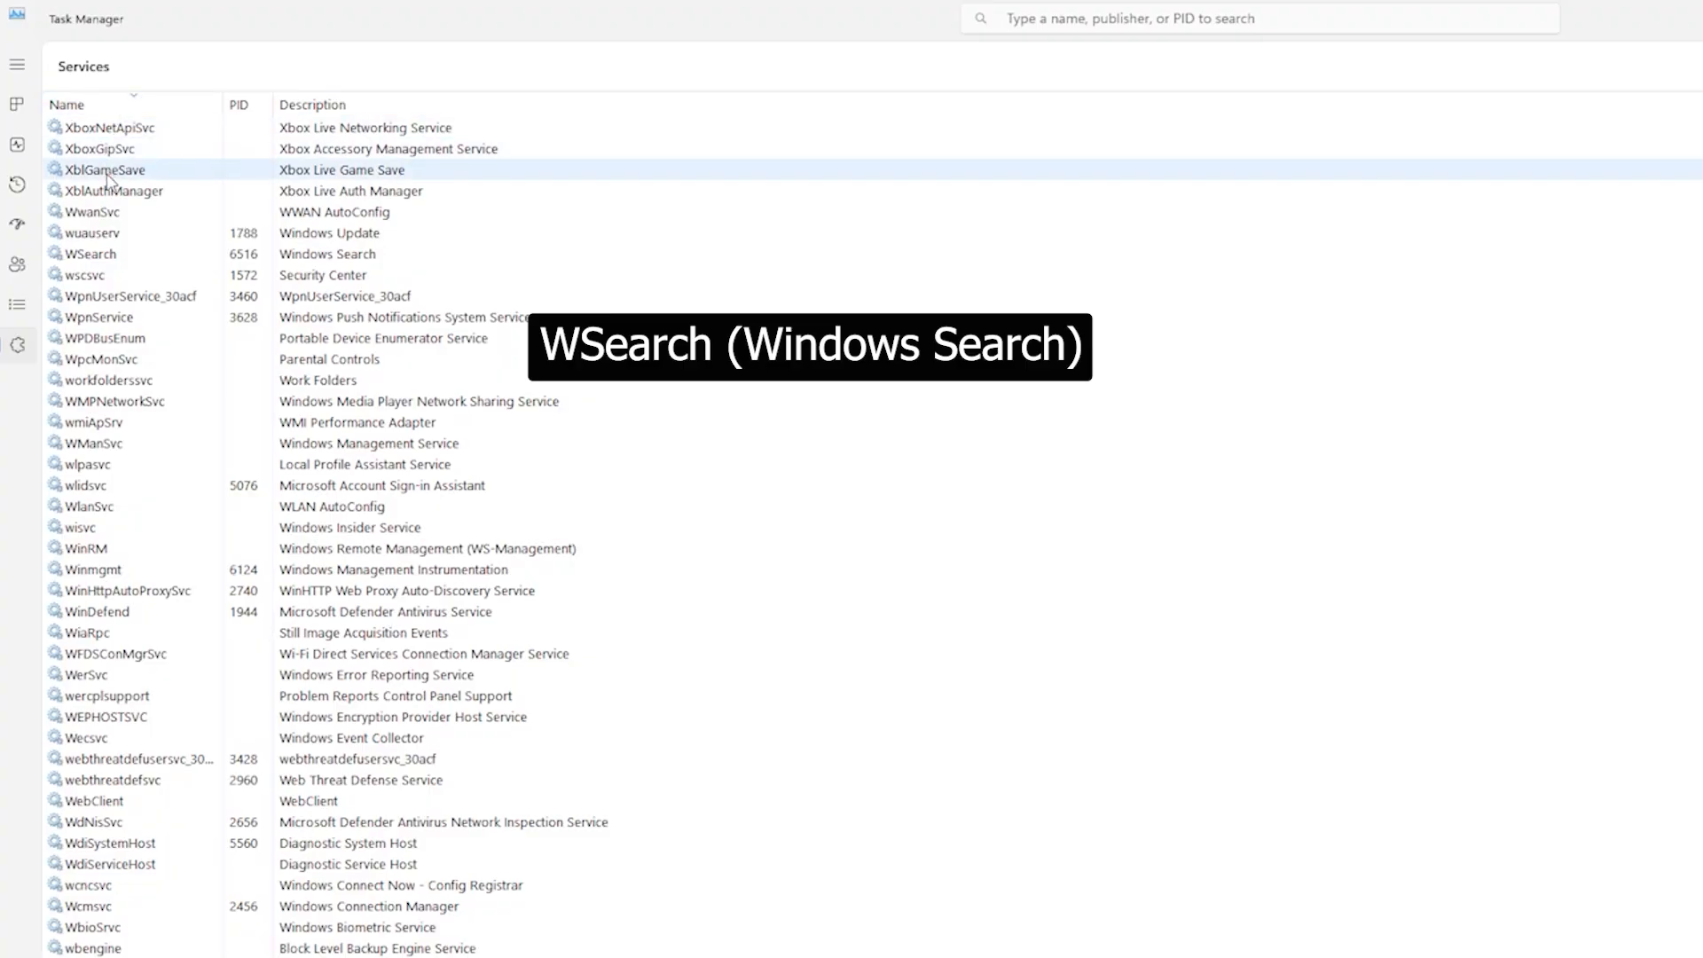
{"action": "left_click", "coordinate": [94, 254]}
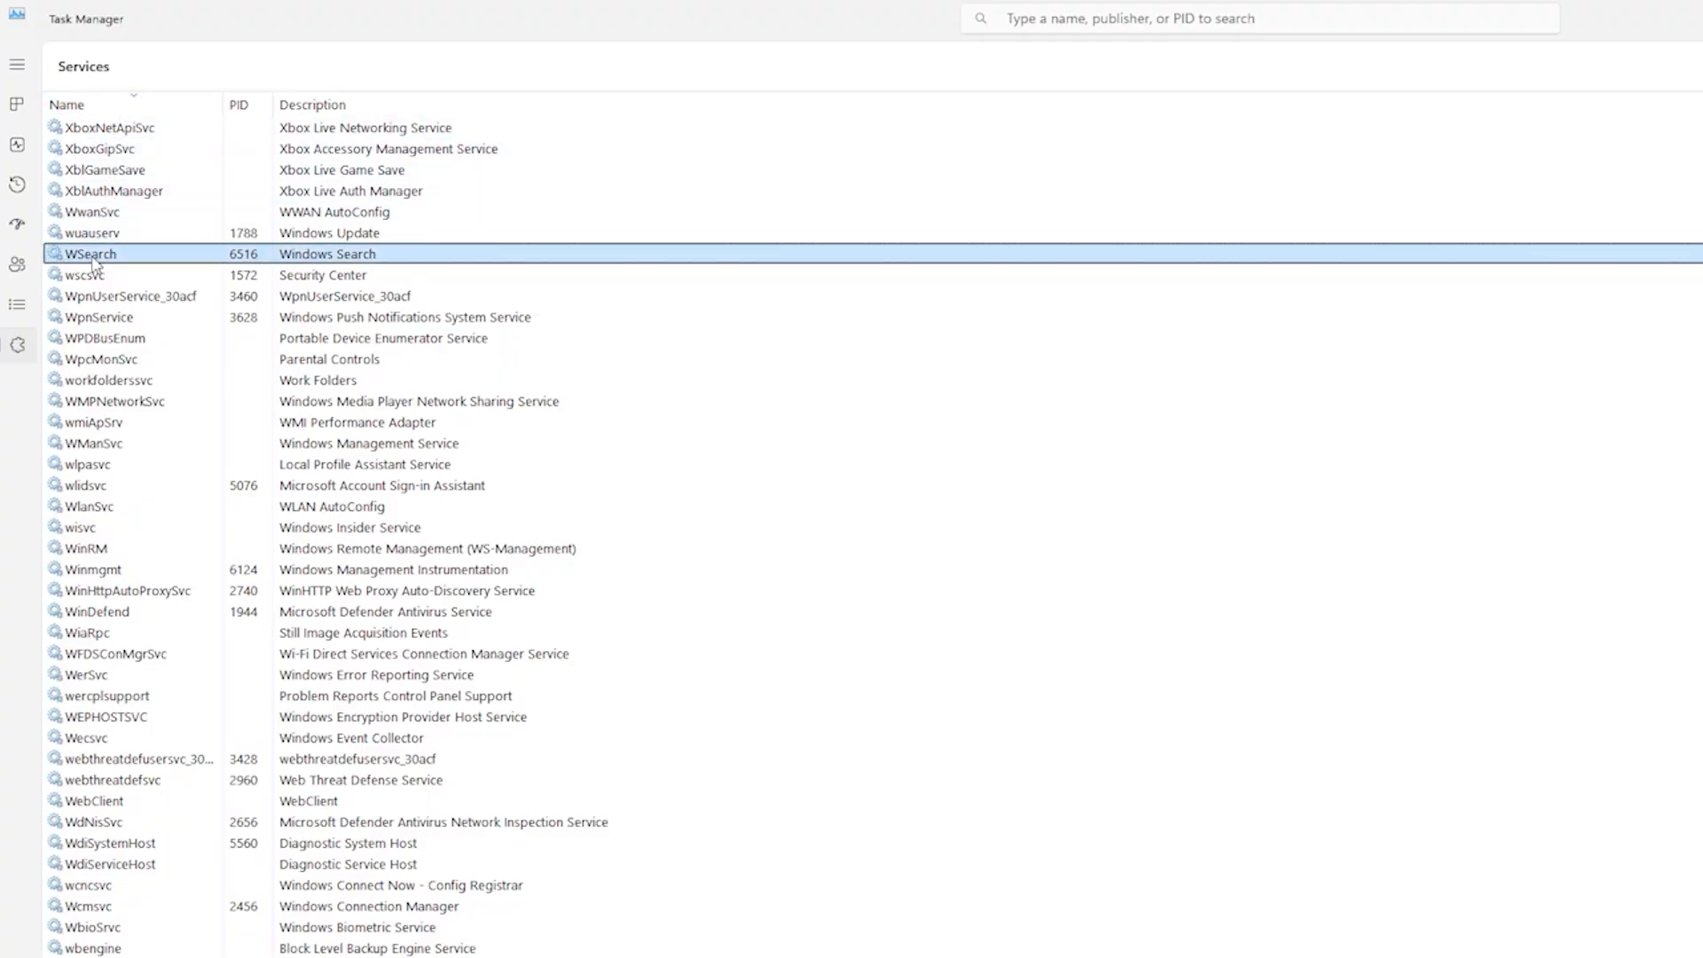
Step: Restart the WSearch service from its context menu, then close Task Manager
{"action": "right_click", "coordinate": [107, 261]}
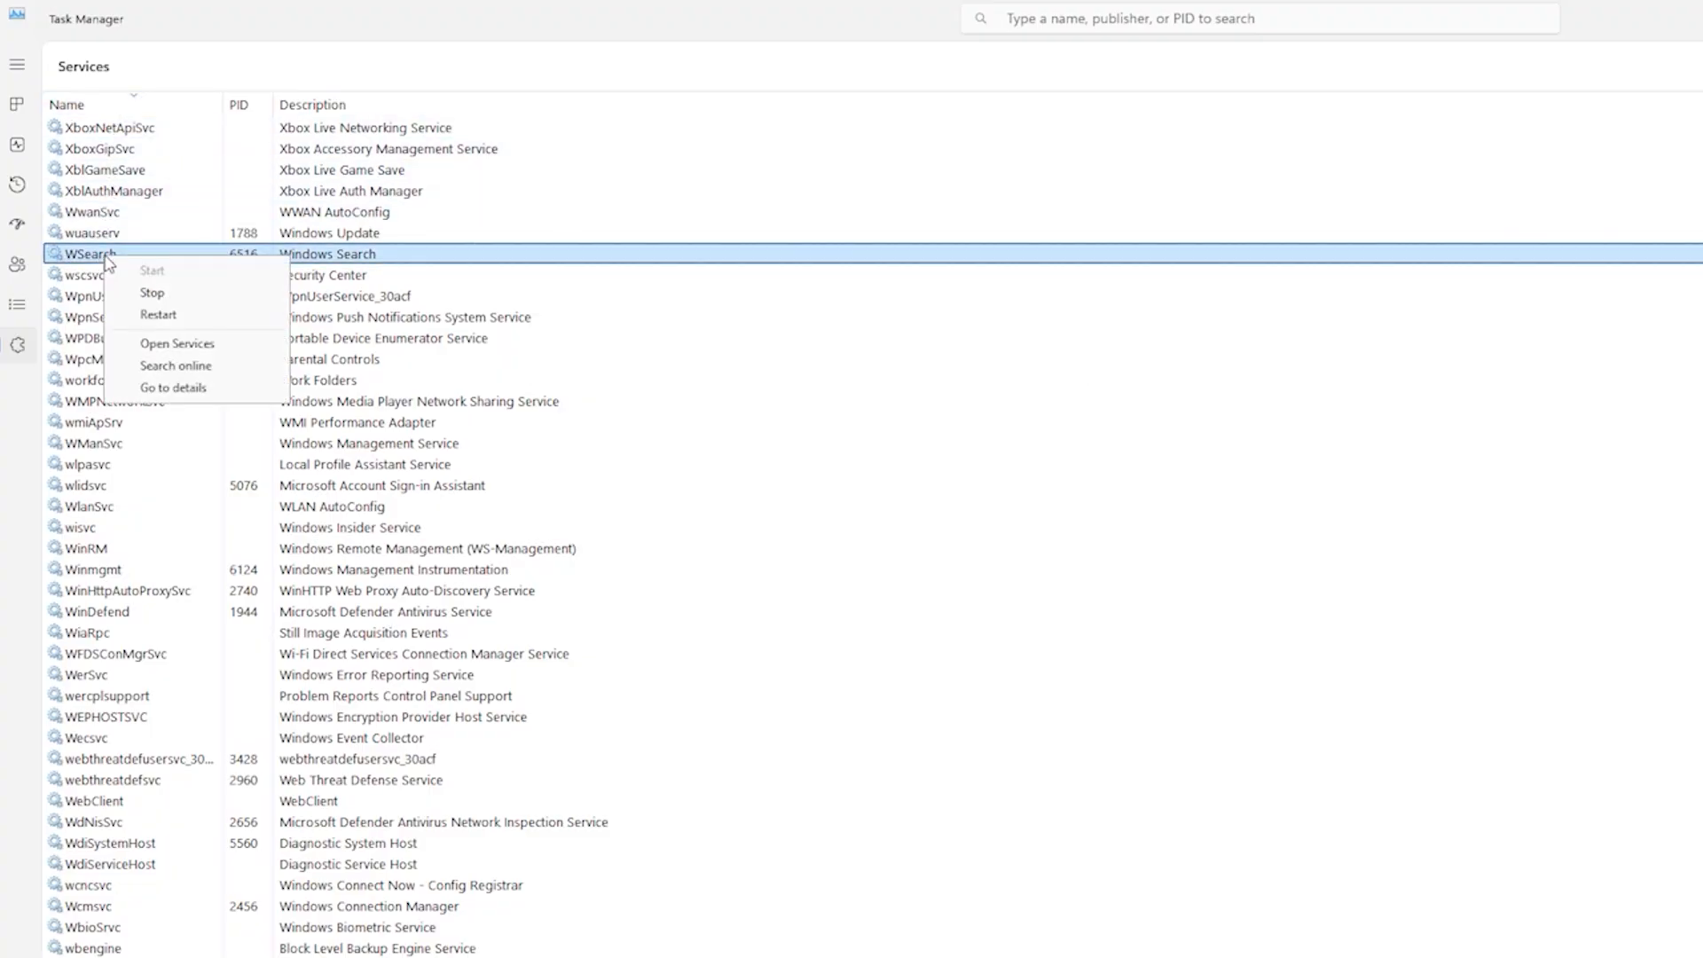
{"action": "left_click", "coordinate": [161, 315]}
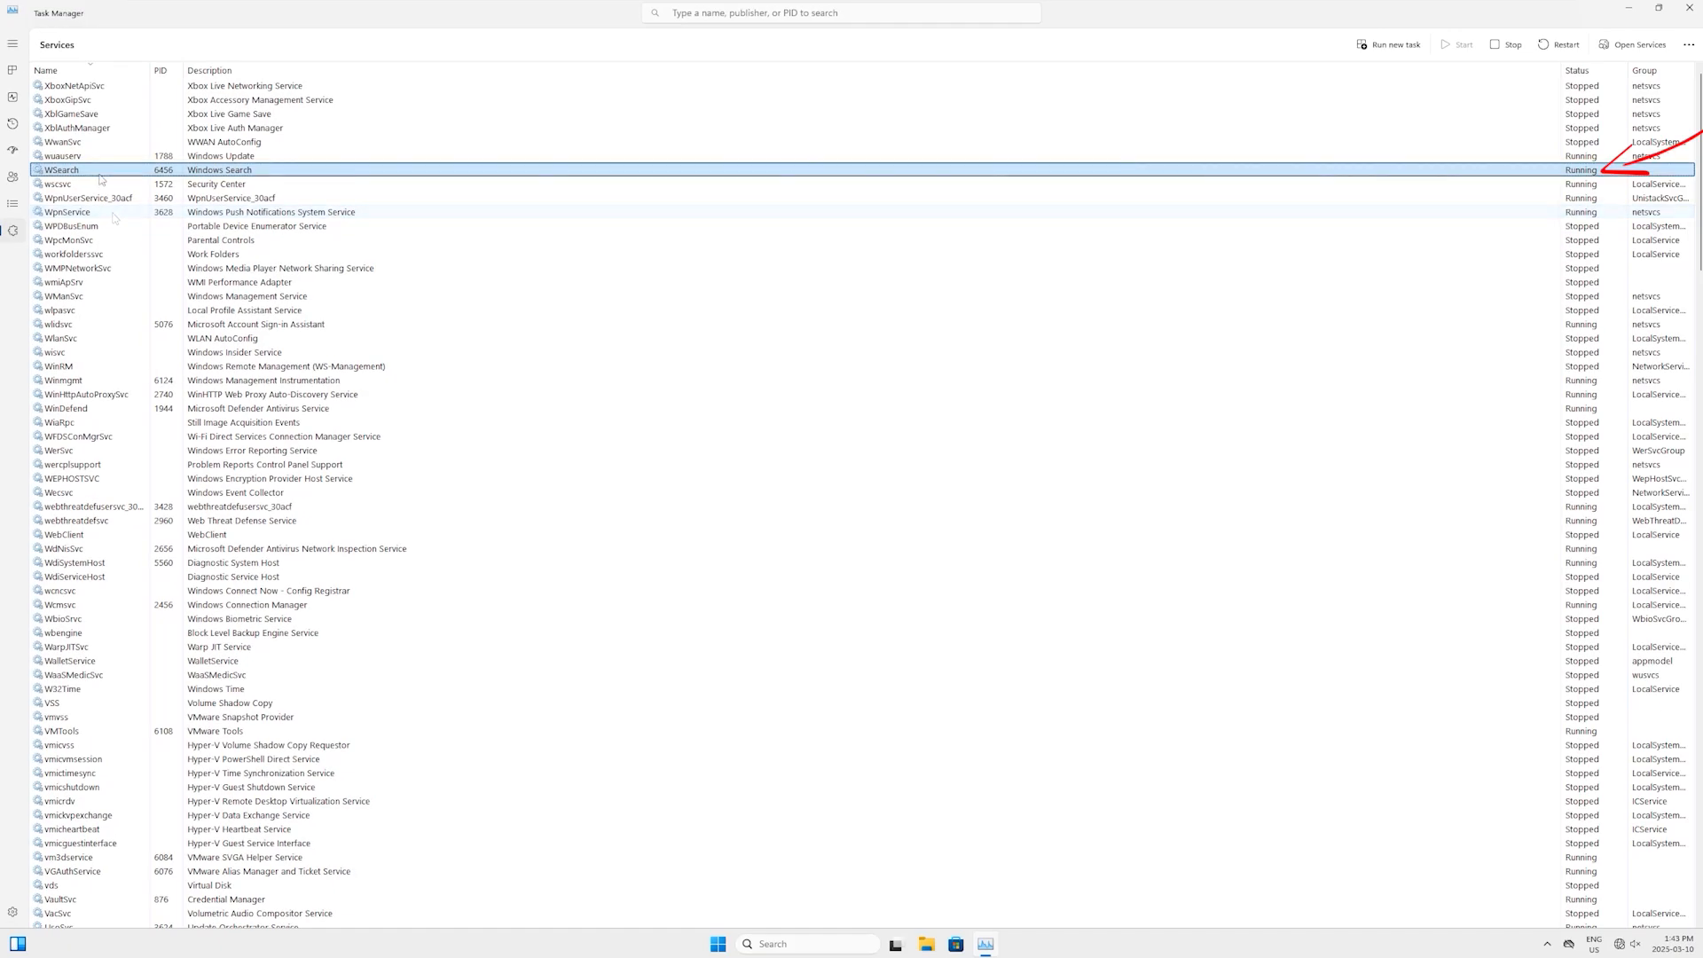
{"action": "left_click", "coordinate": [1692, 8]}
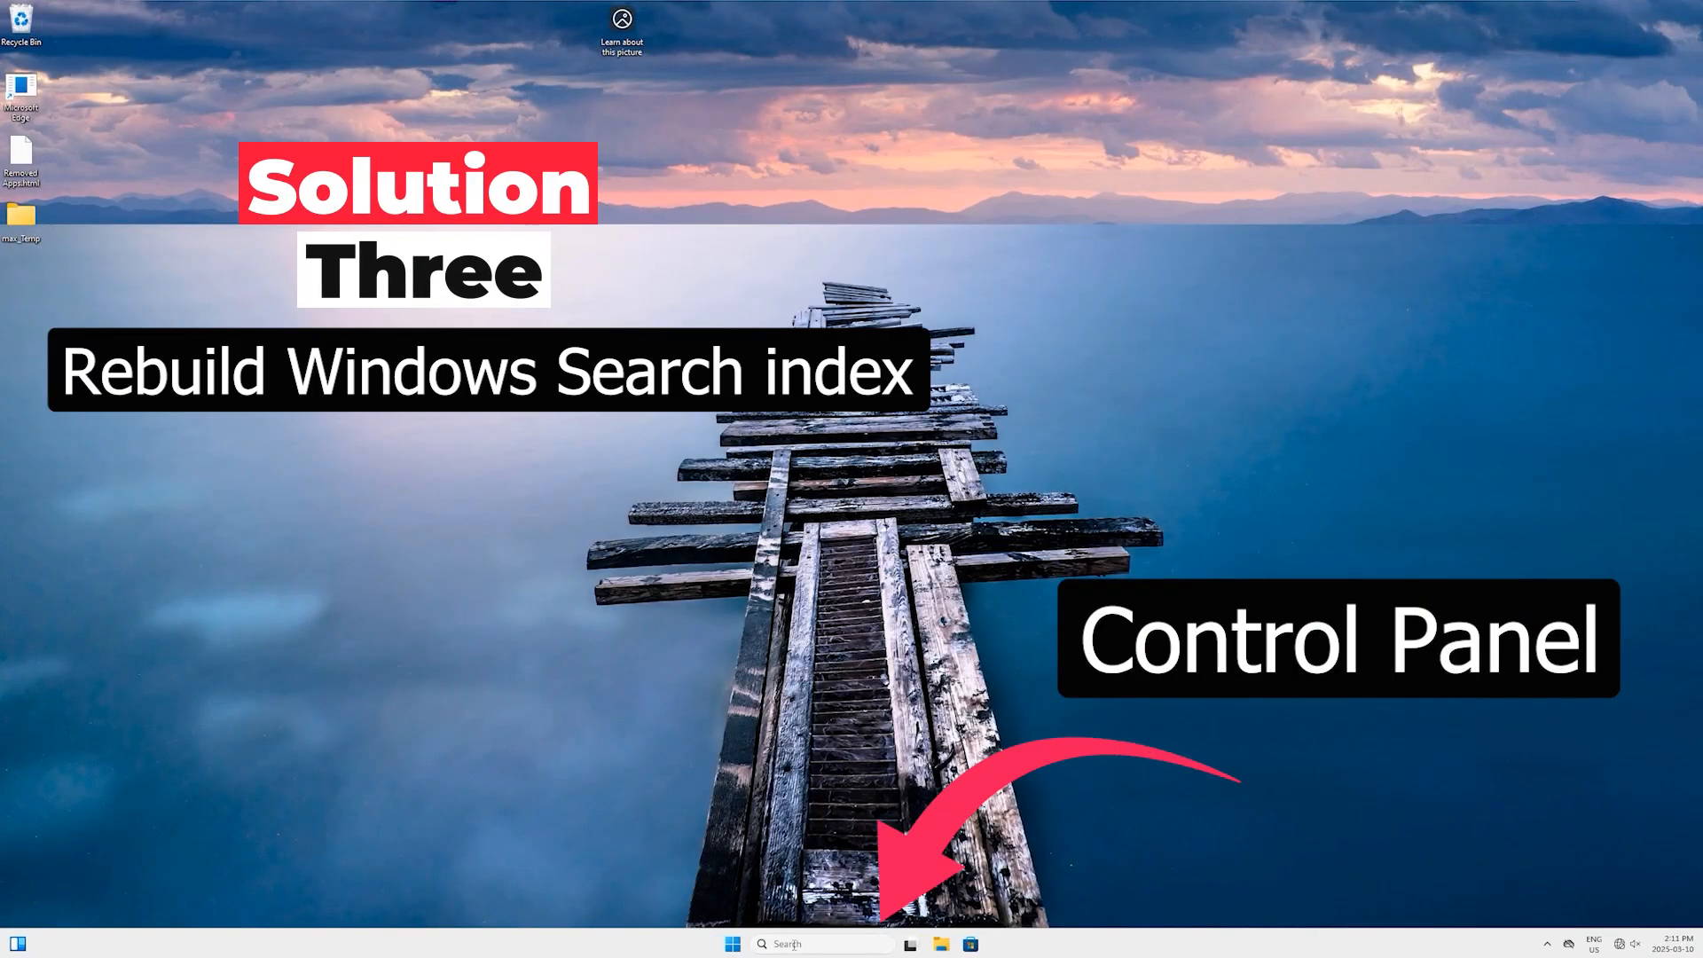
Step: Search for 'control panel' and launch Control Panel from the best match
{"action": "left_click", "coordinate": [795, 943]}
{"action": "type", "text": "con"}
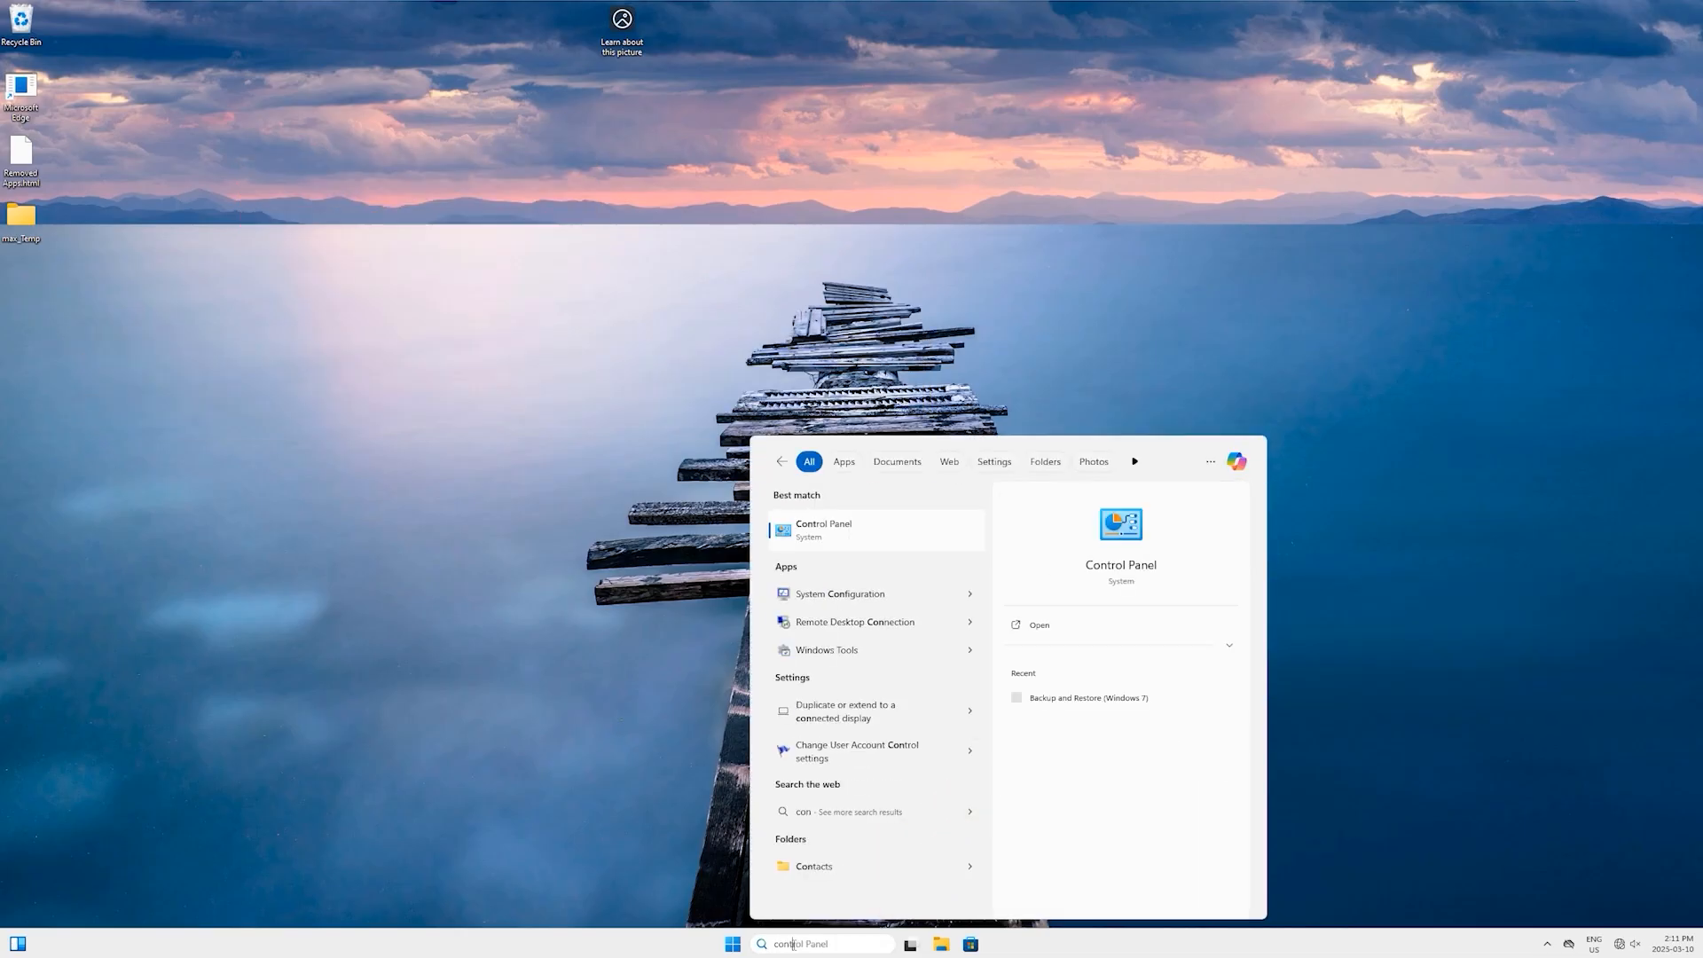
{"action": "type", "text": "trol Paneltrol"}
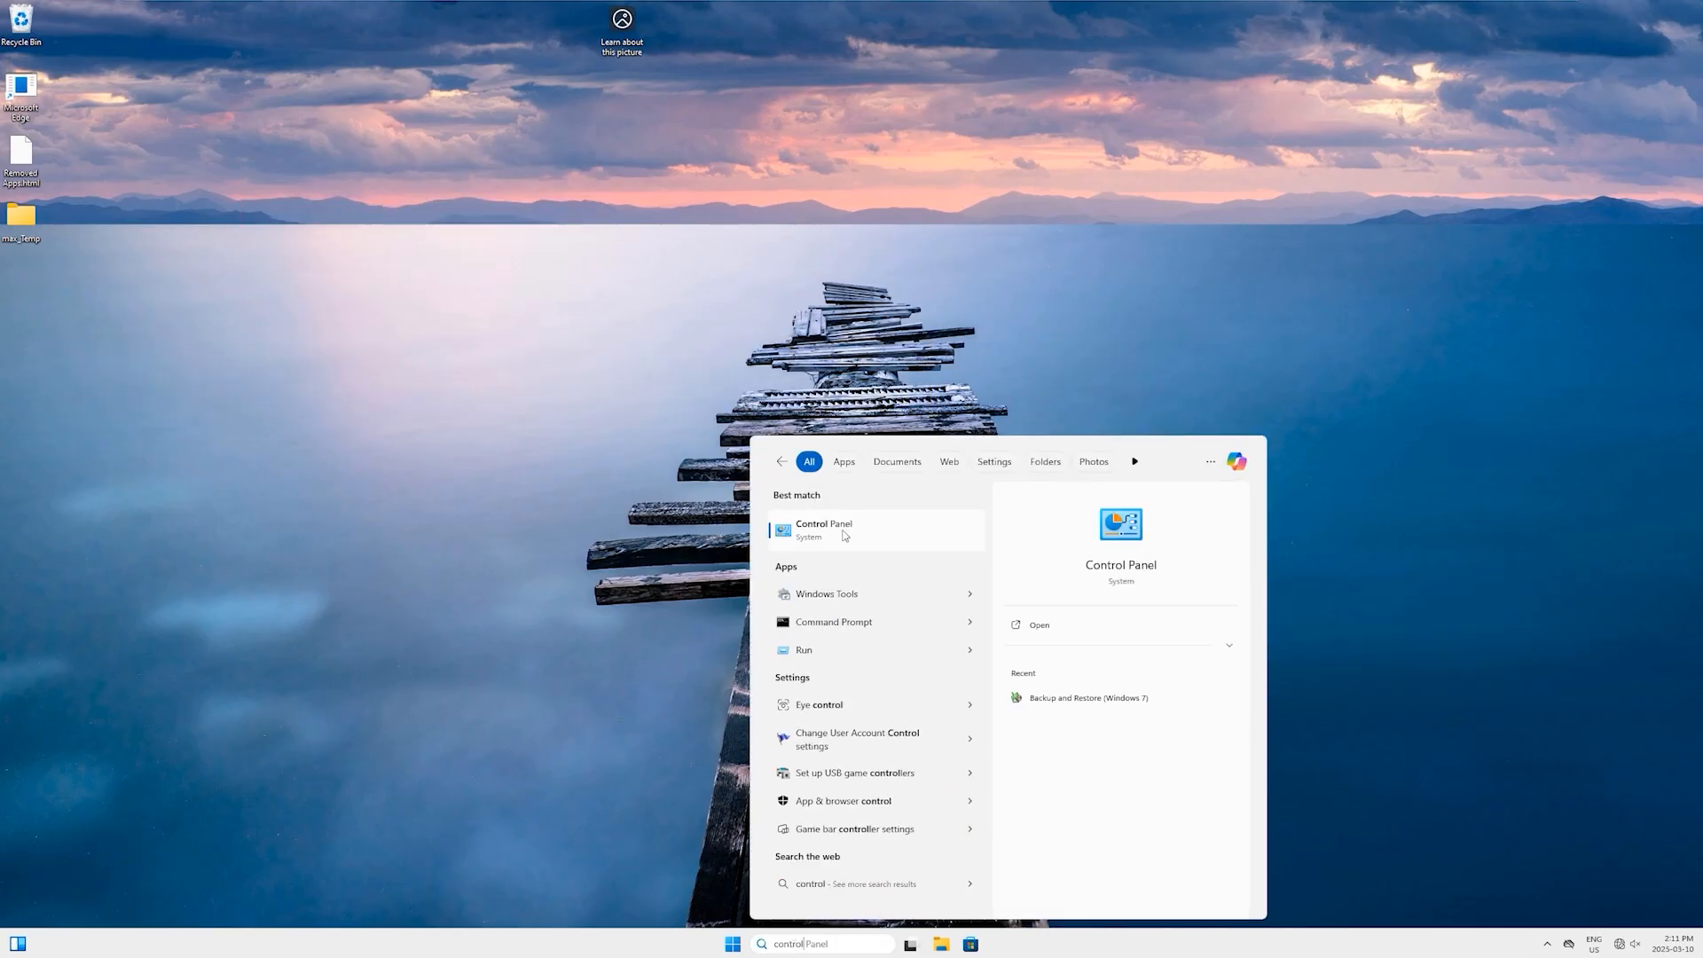
{"action": "left_click", "coordinate": [845, 534]}
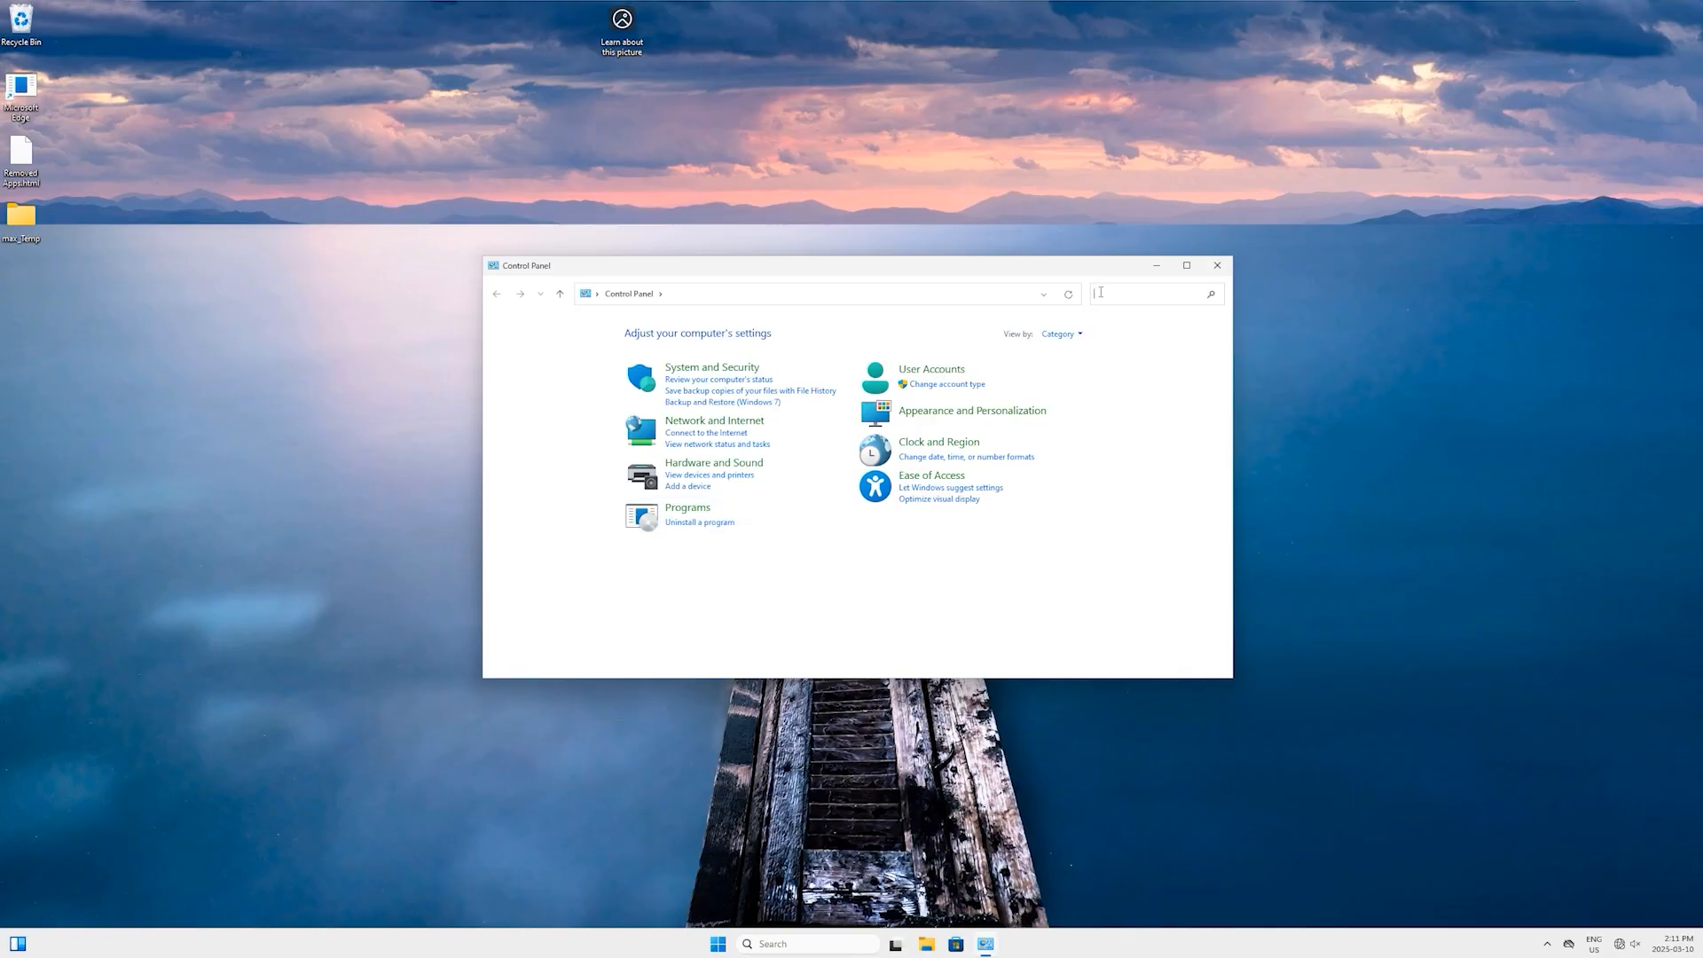
{"action": "type", "text": "index"}
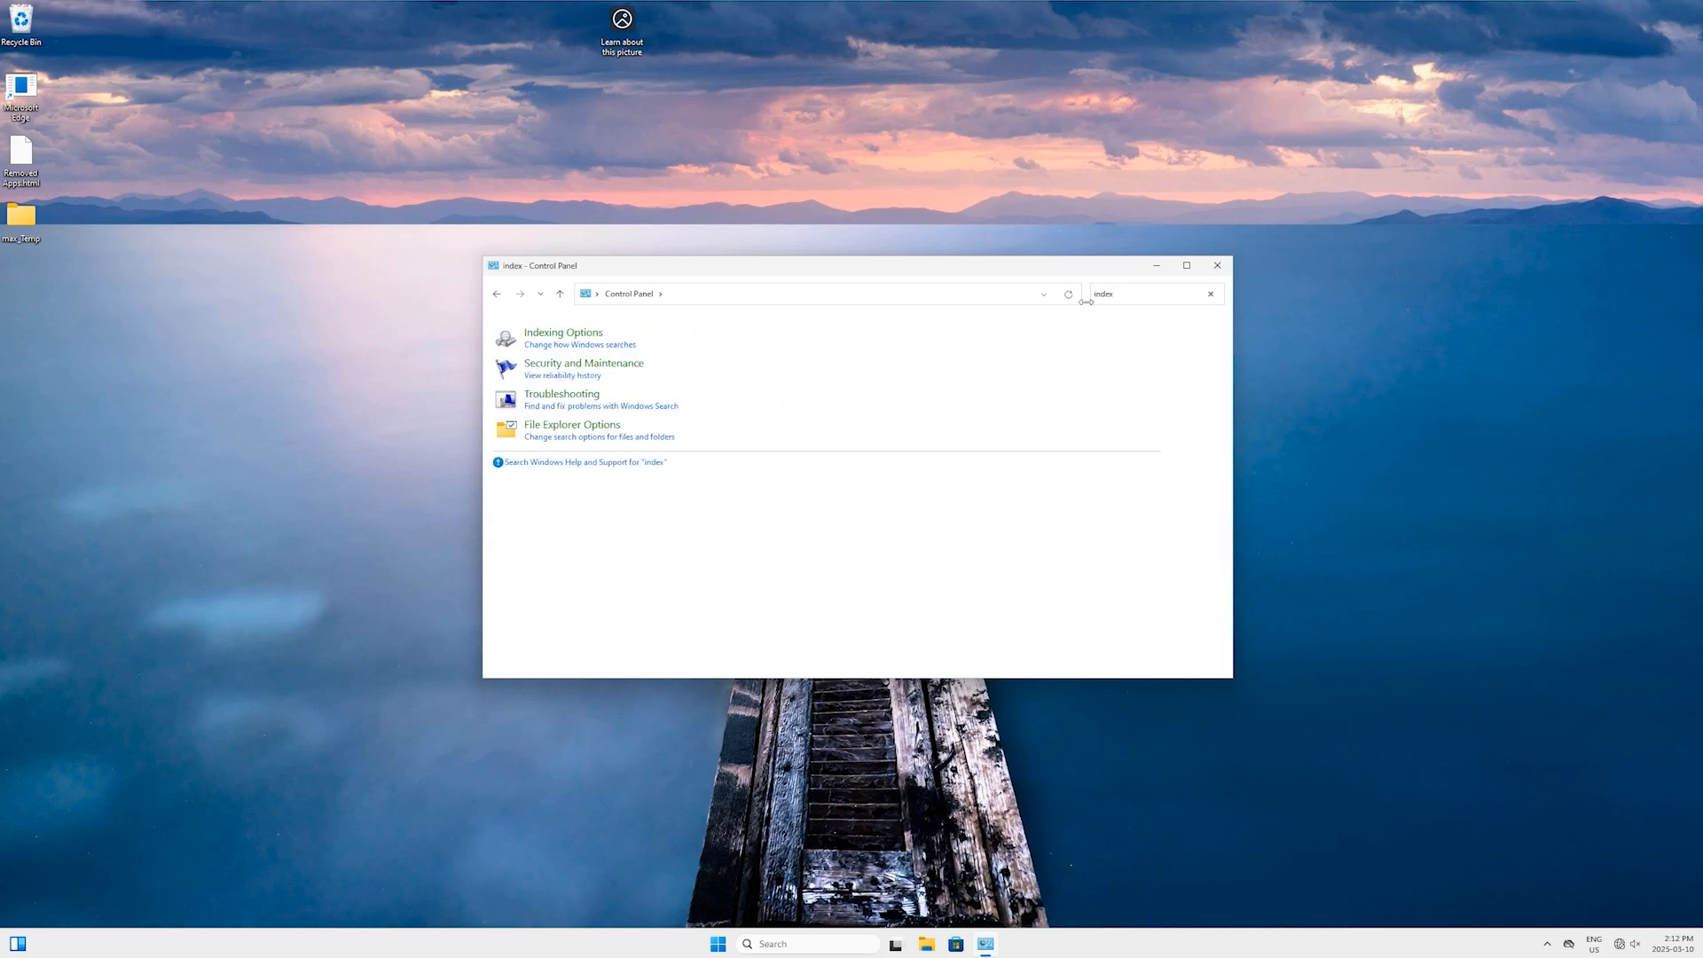
Step: Filter Control Panel by 'index' and bring up Indexing Options
{"action": "left_click", "coordinate": [577, 336]}
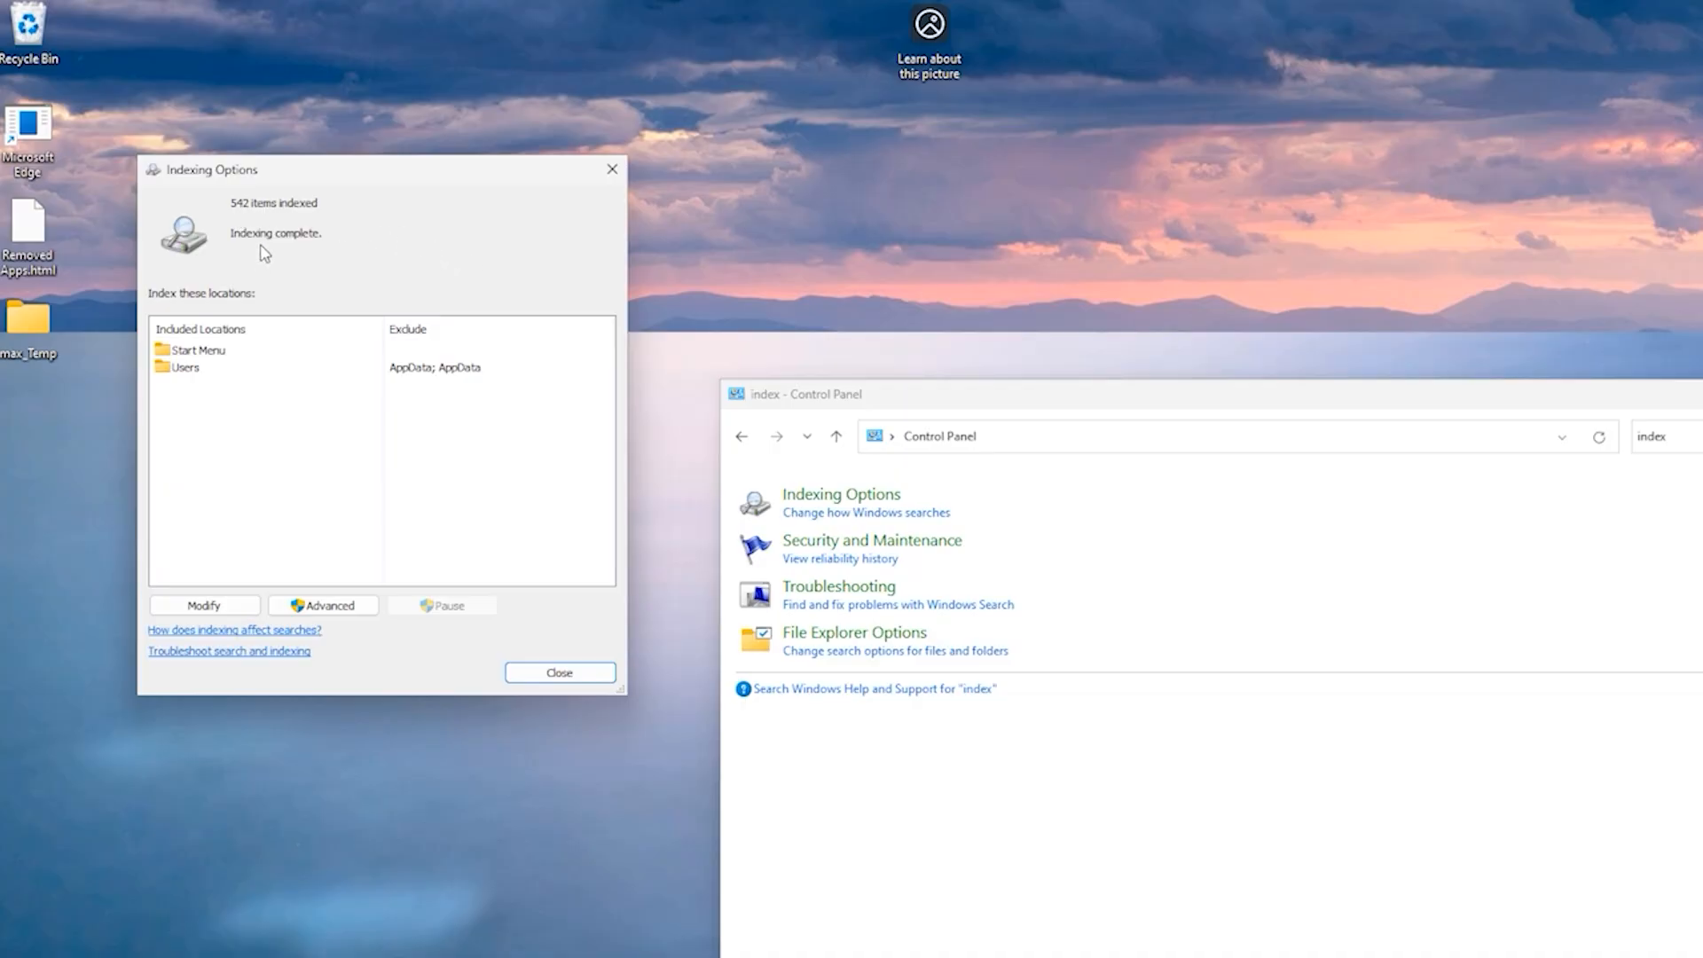
Step: Delete and rebuild the search index from Advanced Options, confirming the prompt
{"action": "left_click", "coordinate": [329, 609]}
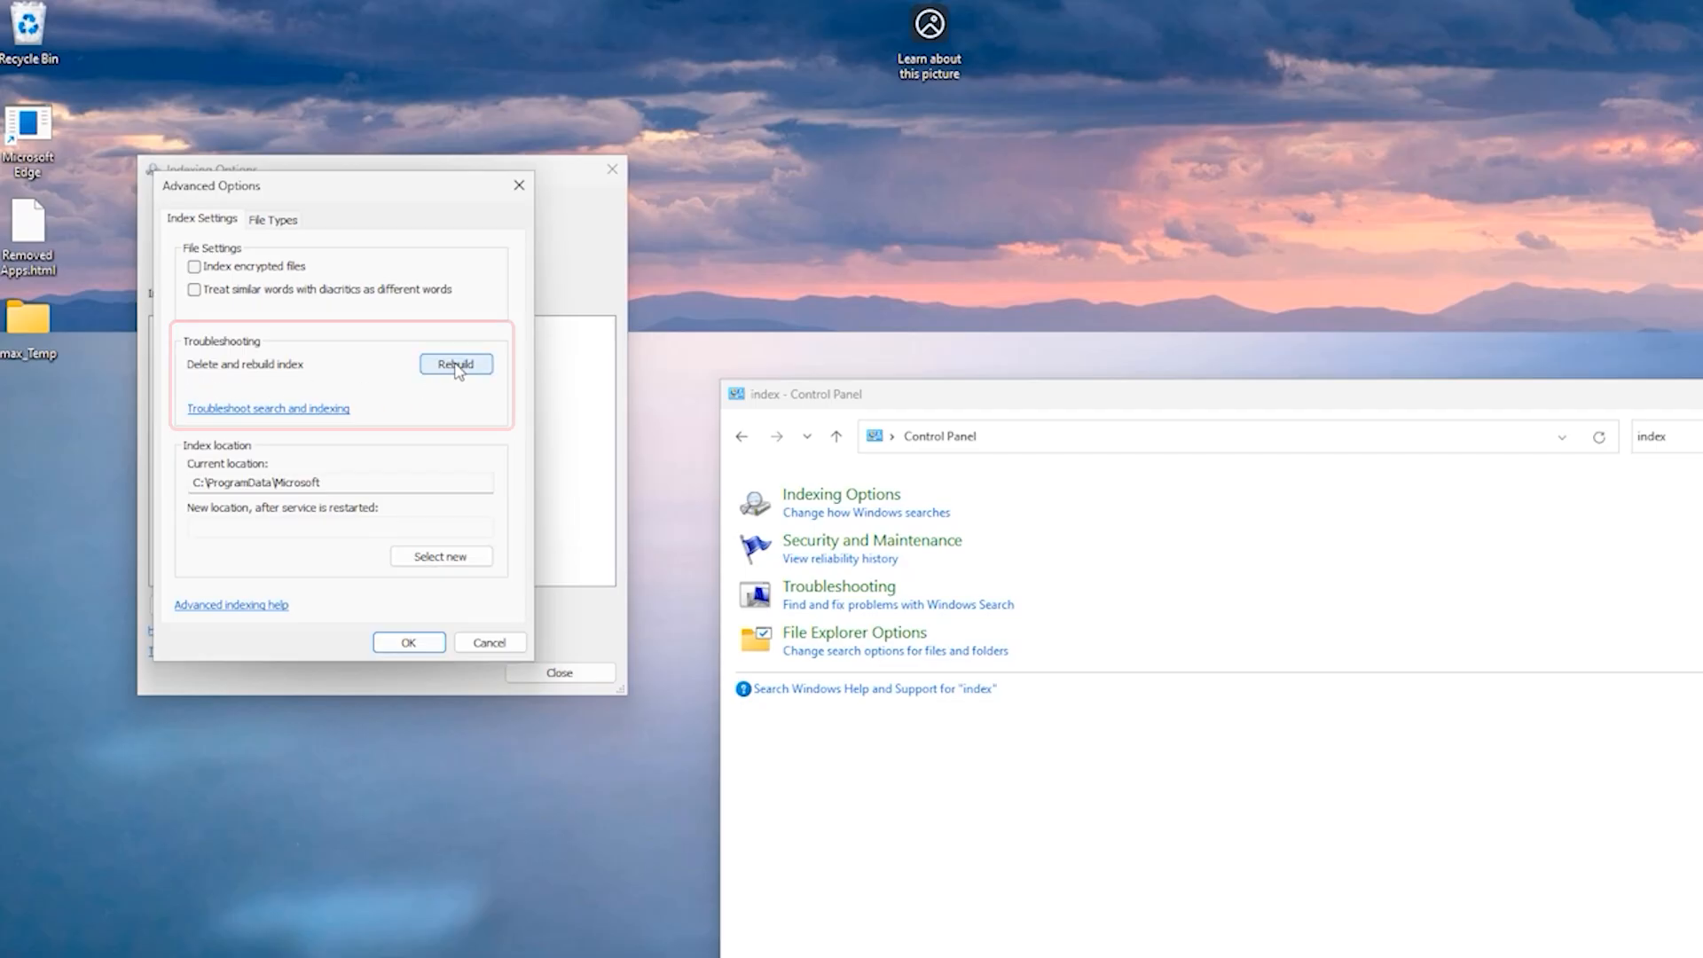
{"action": "left_click", "coordinate": [458, 367]}
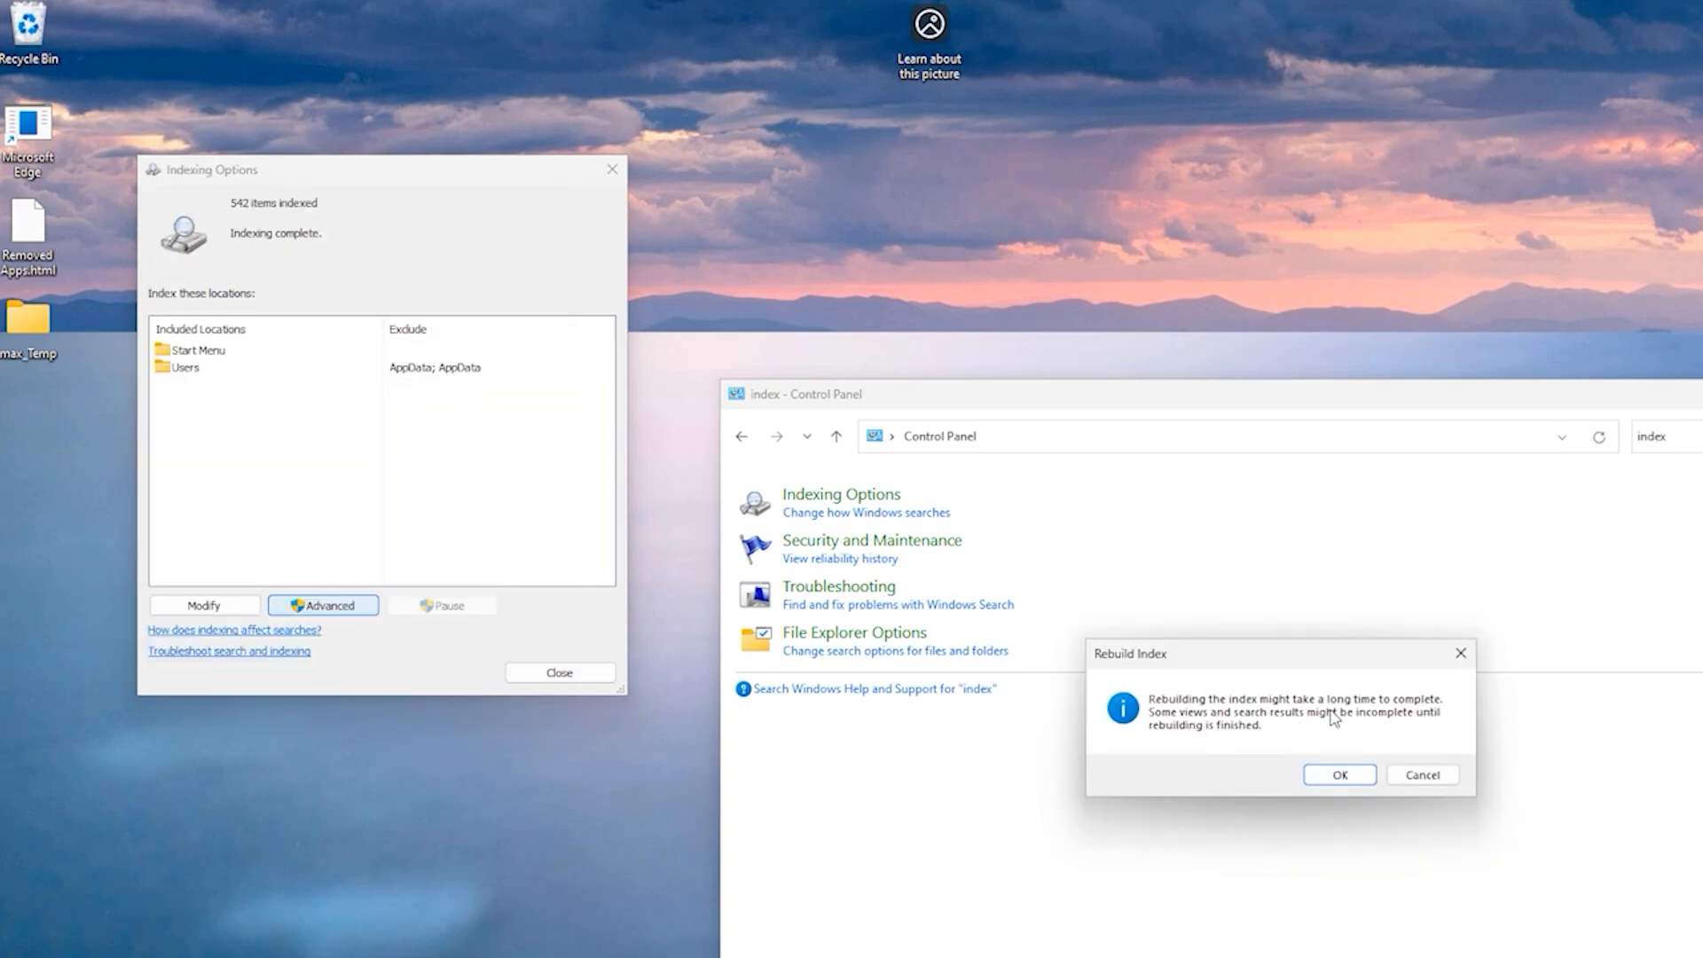
{"action": "left_click", "coordinate": [1343, 778]}
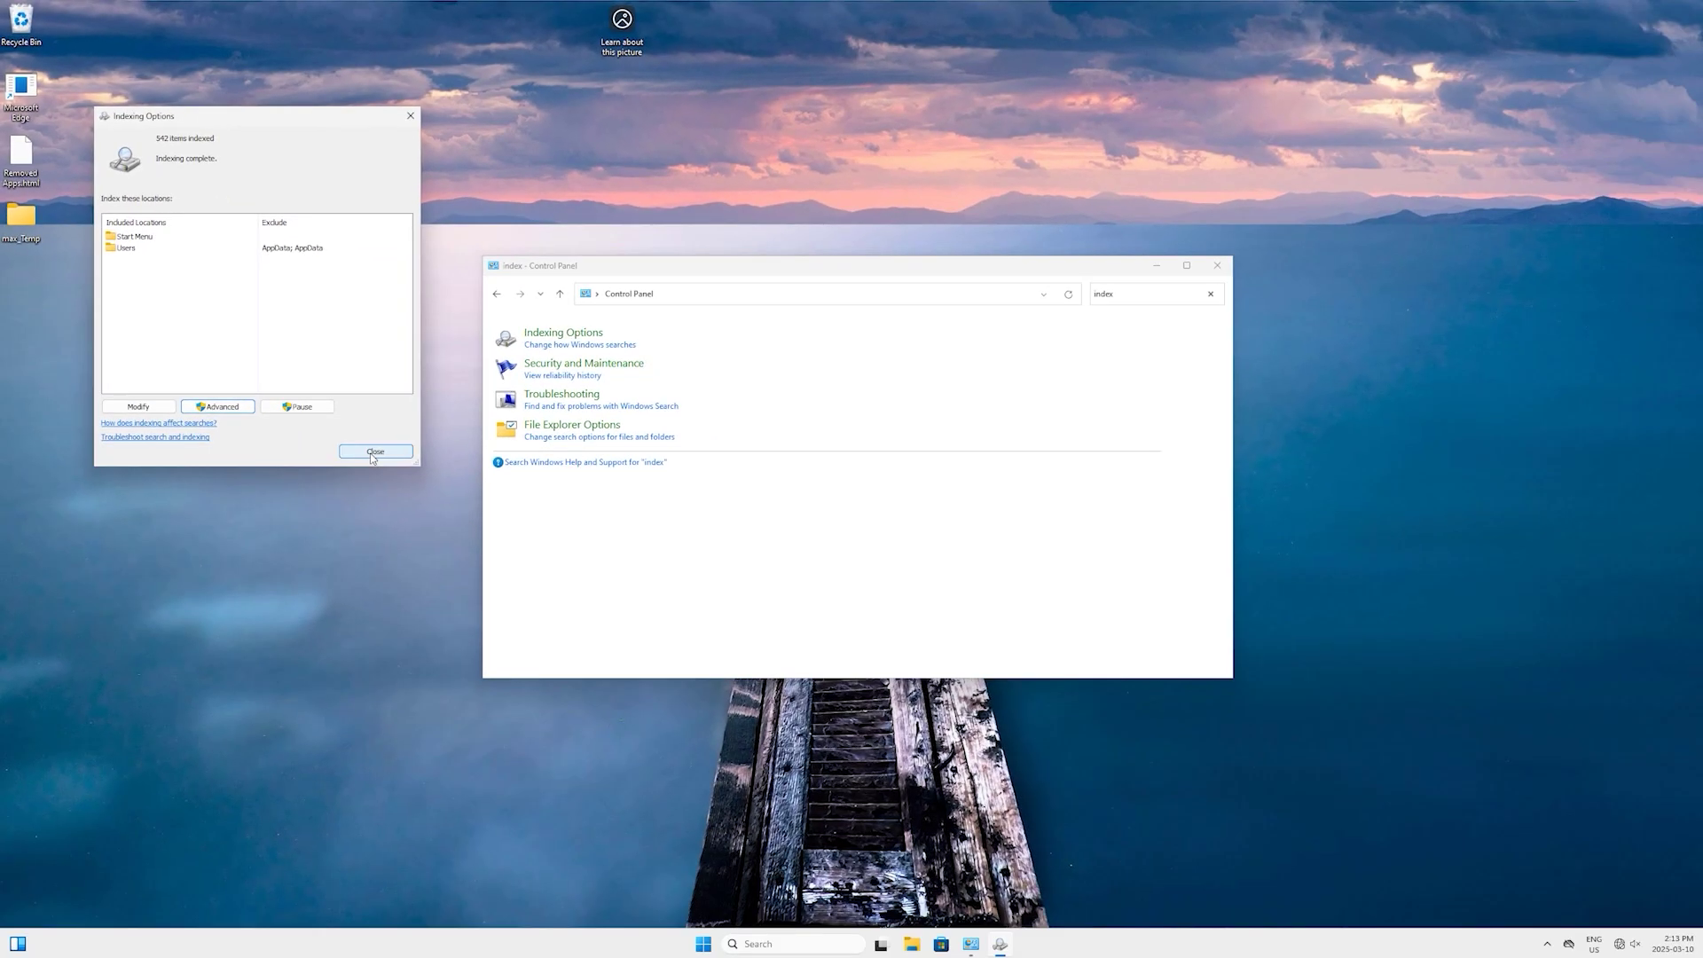
Step: Close Indexing Options and the Control Panel window
{"action": "left_click", "coordinate": [503, 611]}
{"action": "left_click", "coordinate": [1220, 265]}
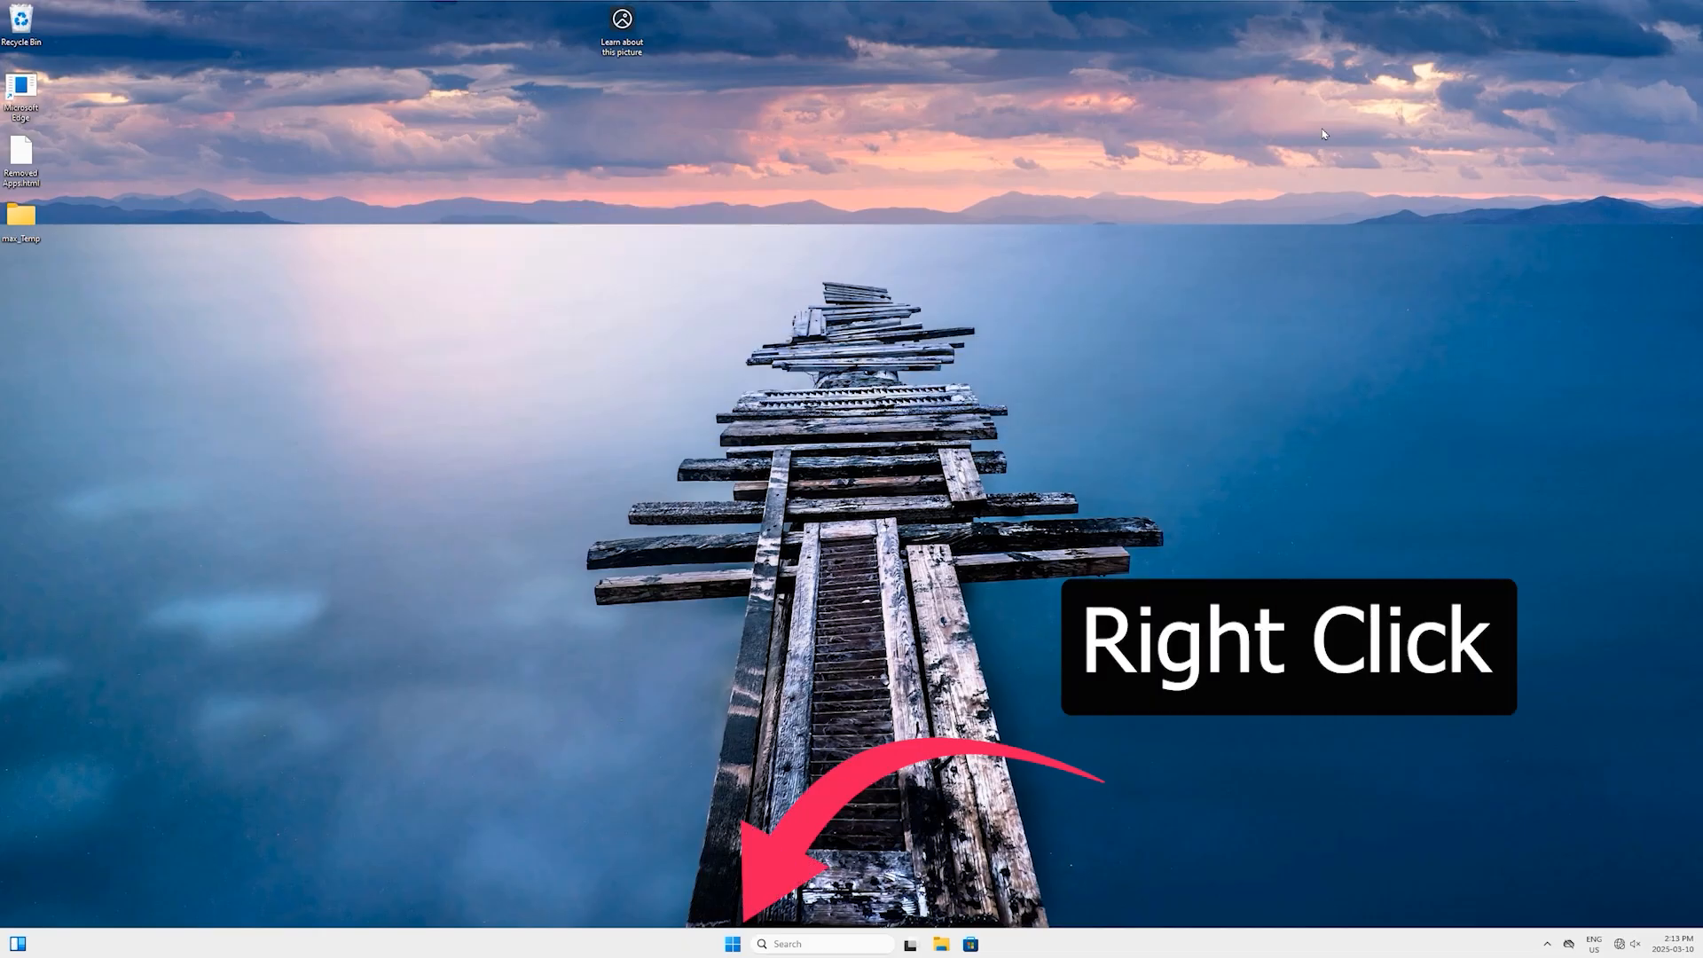
Step: Launch Terminal (Admin) from the Win+X menu and approve the UAC prompt
{"action": "right_click", "coordinate": [734, 946]}
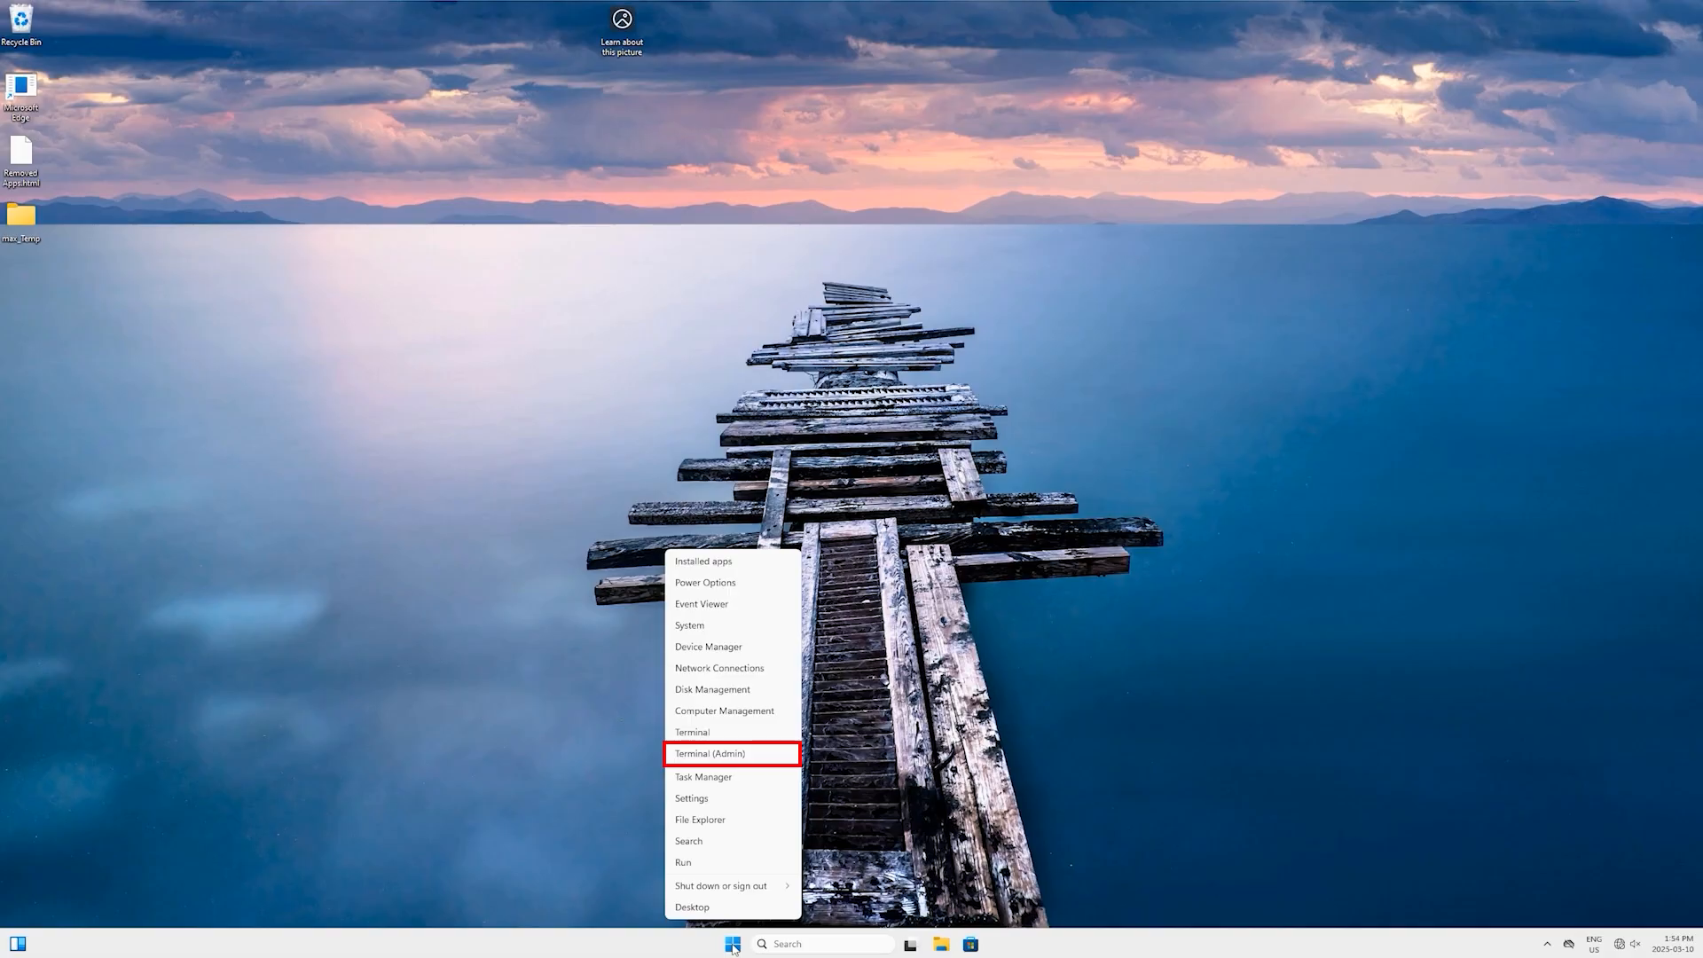
{"action": "left_click", "coordinate": [710, 753]}
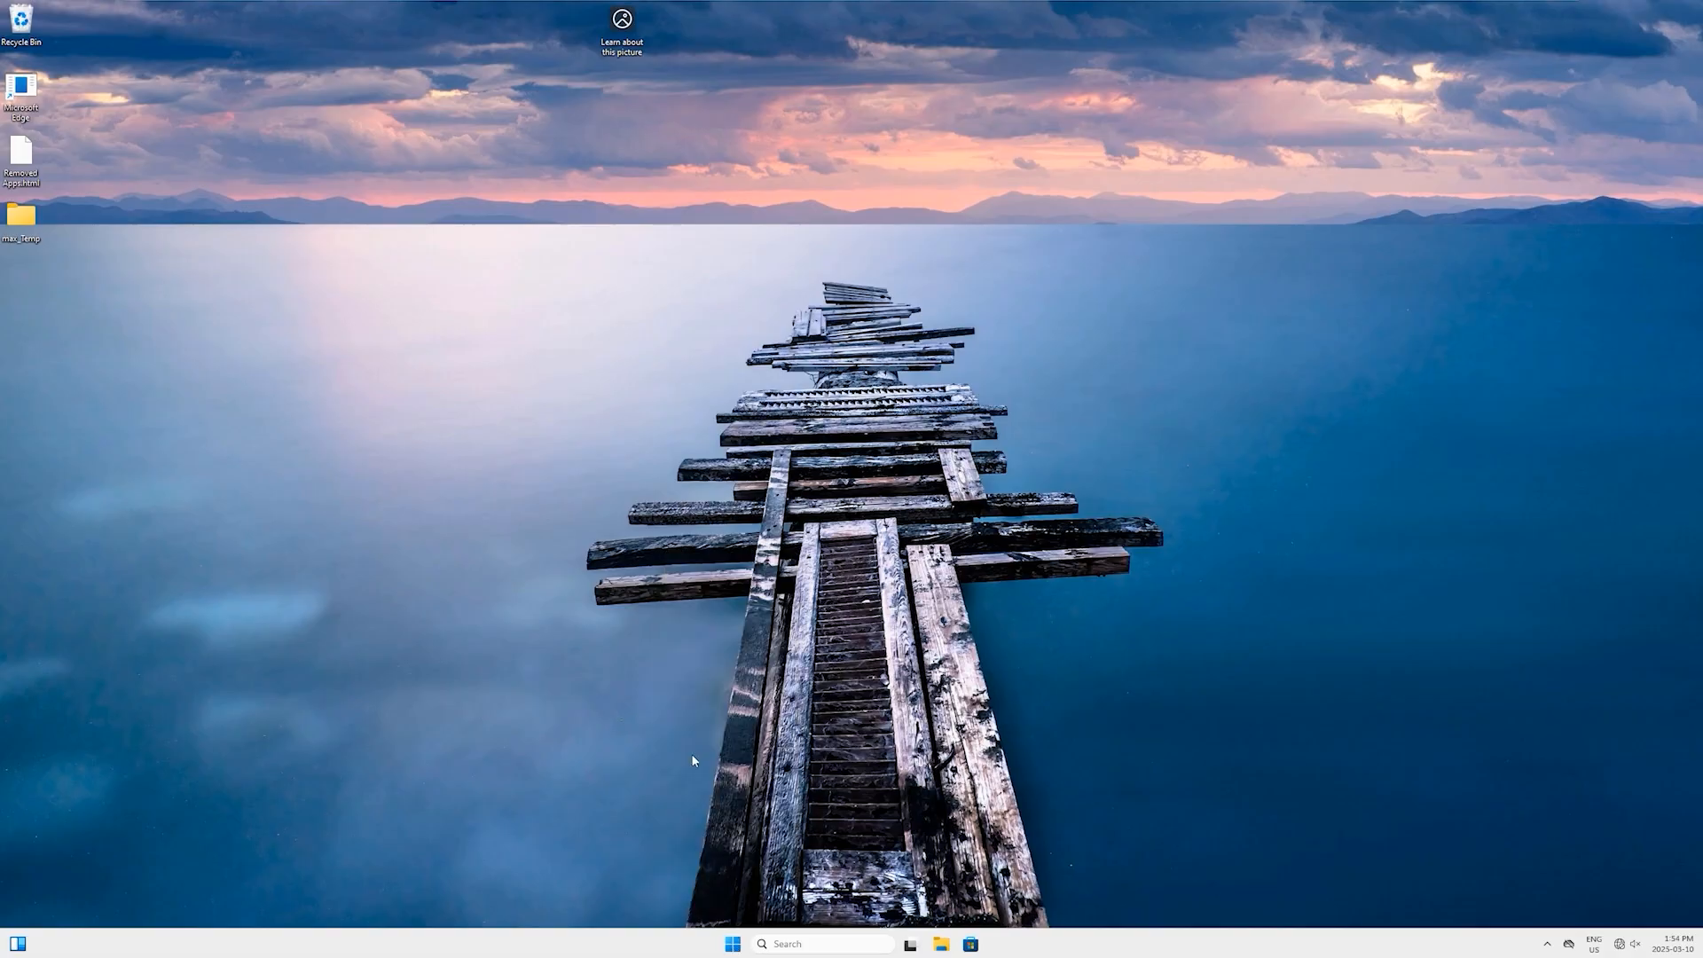
{"action": "left_click", "coordinate": [772, 585]}
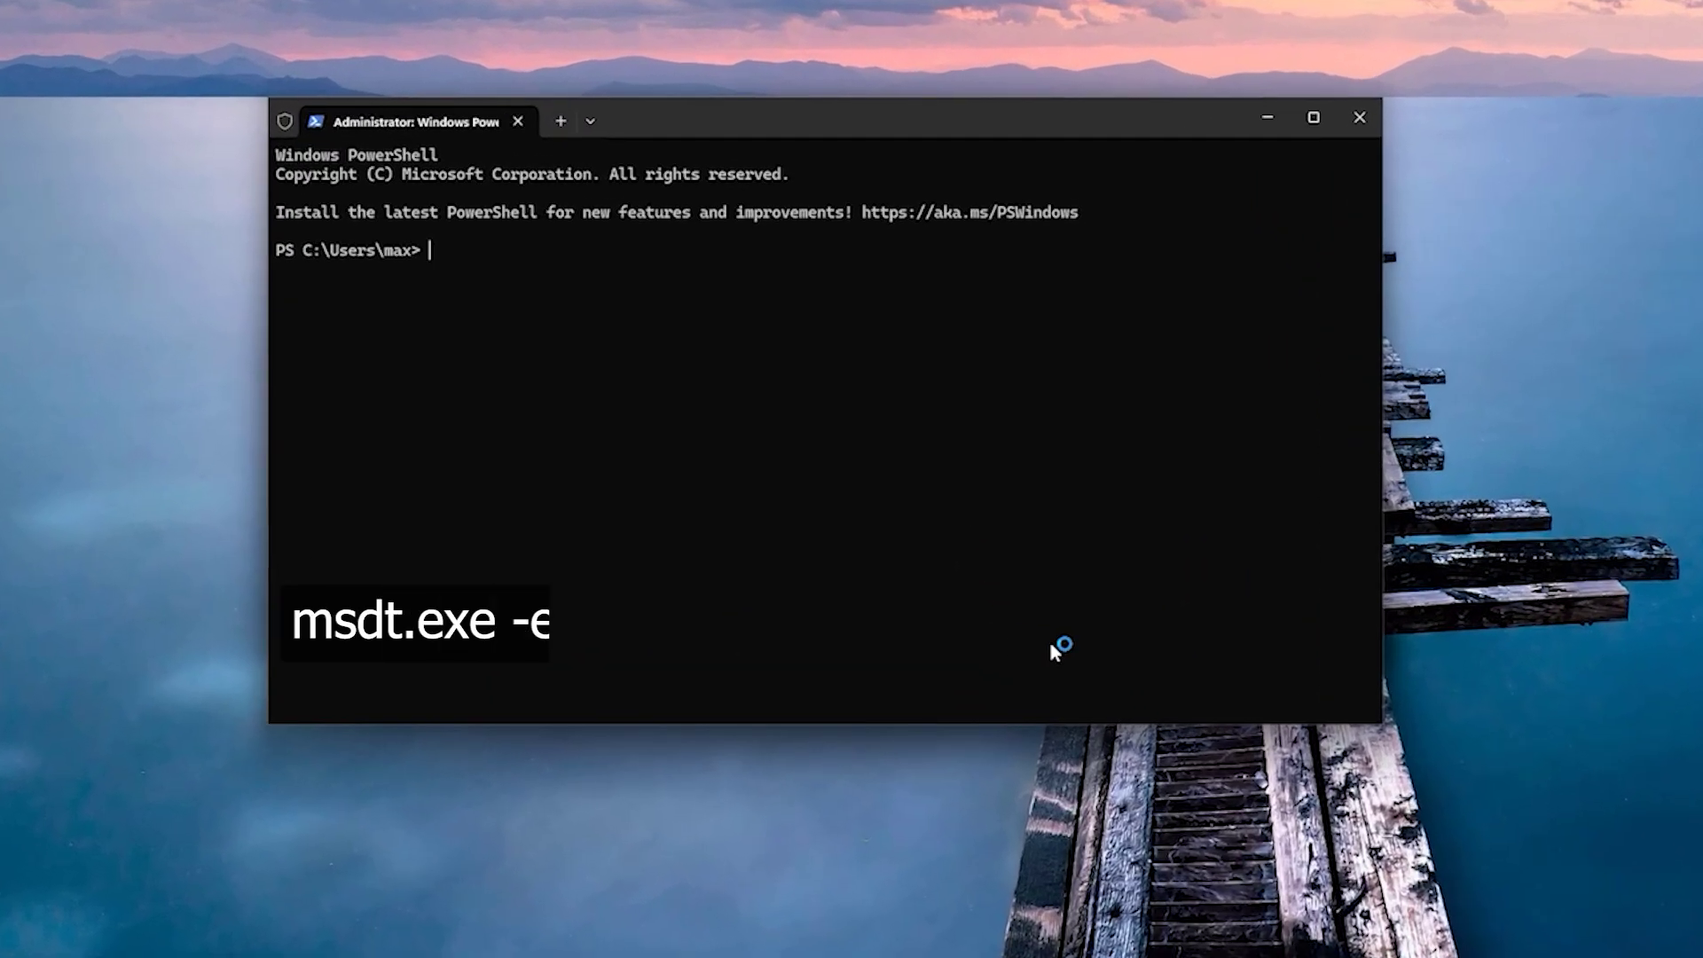
{"action": "type", "text": "msdt.exe -ep WindowsHelp id SearchDiagnostic"}
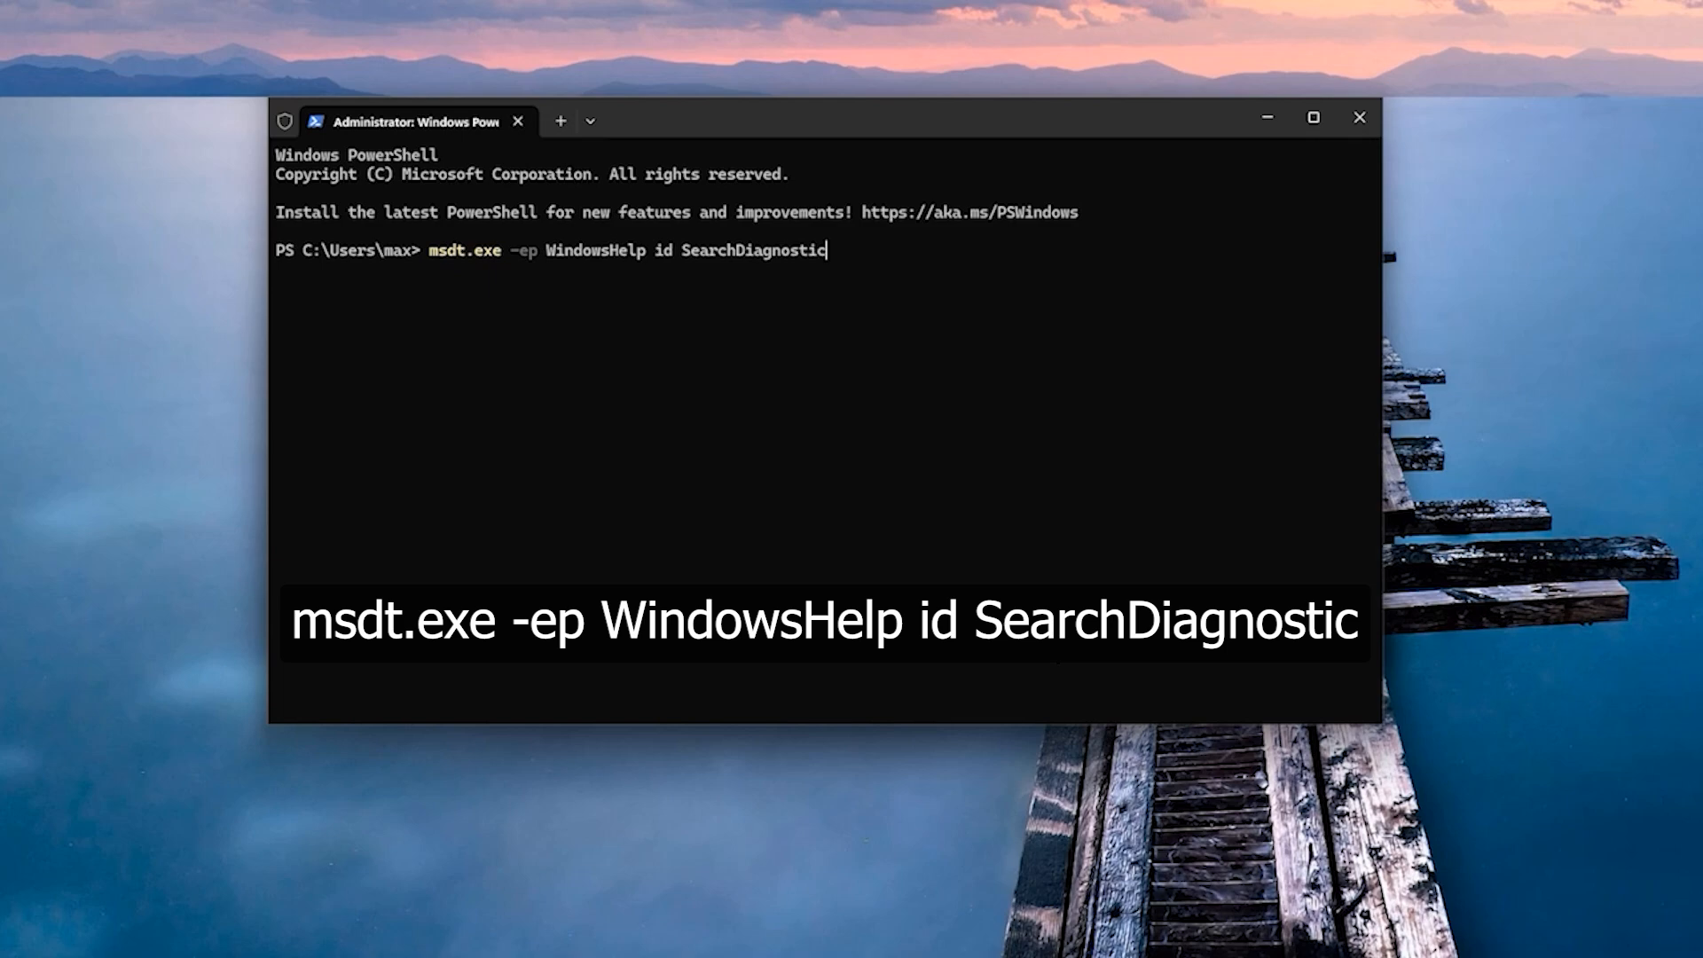
Step: Run msdt.exe -ep WindowsHelp id SearchDiagnostic to start the Search and Indexing troubleshooter
{"action": "key", "text": "Return"}
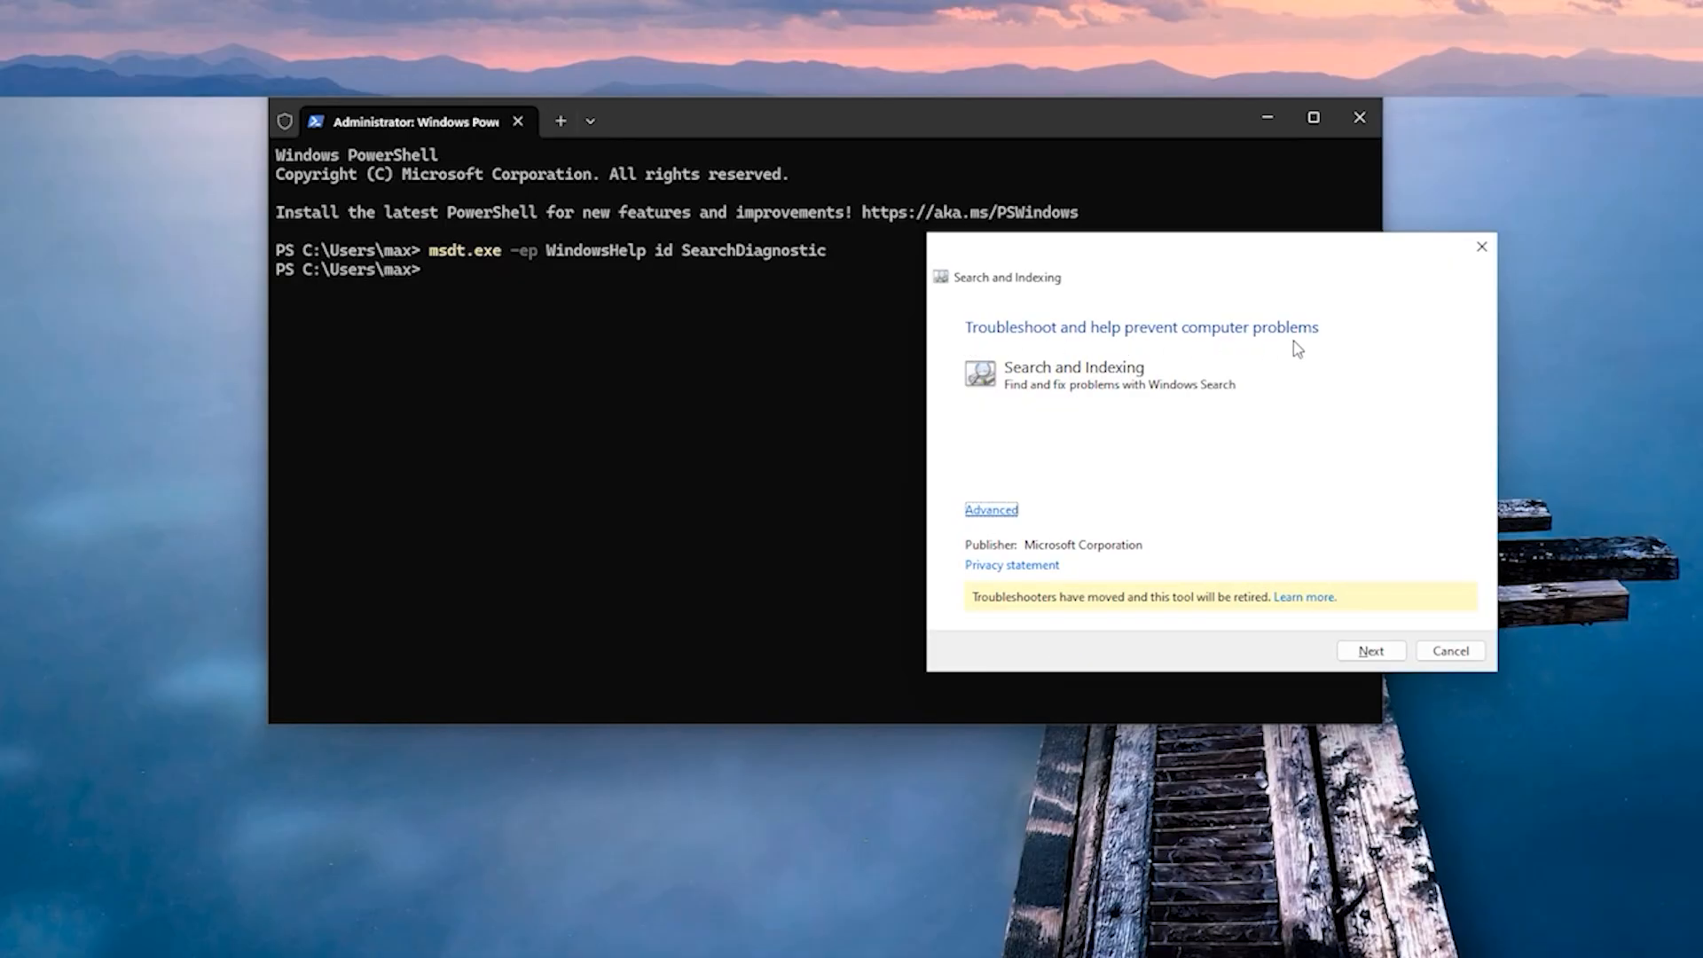
Step: Diagnose 'Can't start a search or see results', then close the troubleshooter after it finds no problem
{"action": "left_click", "coordinate": [1372, 650]}
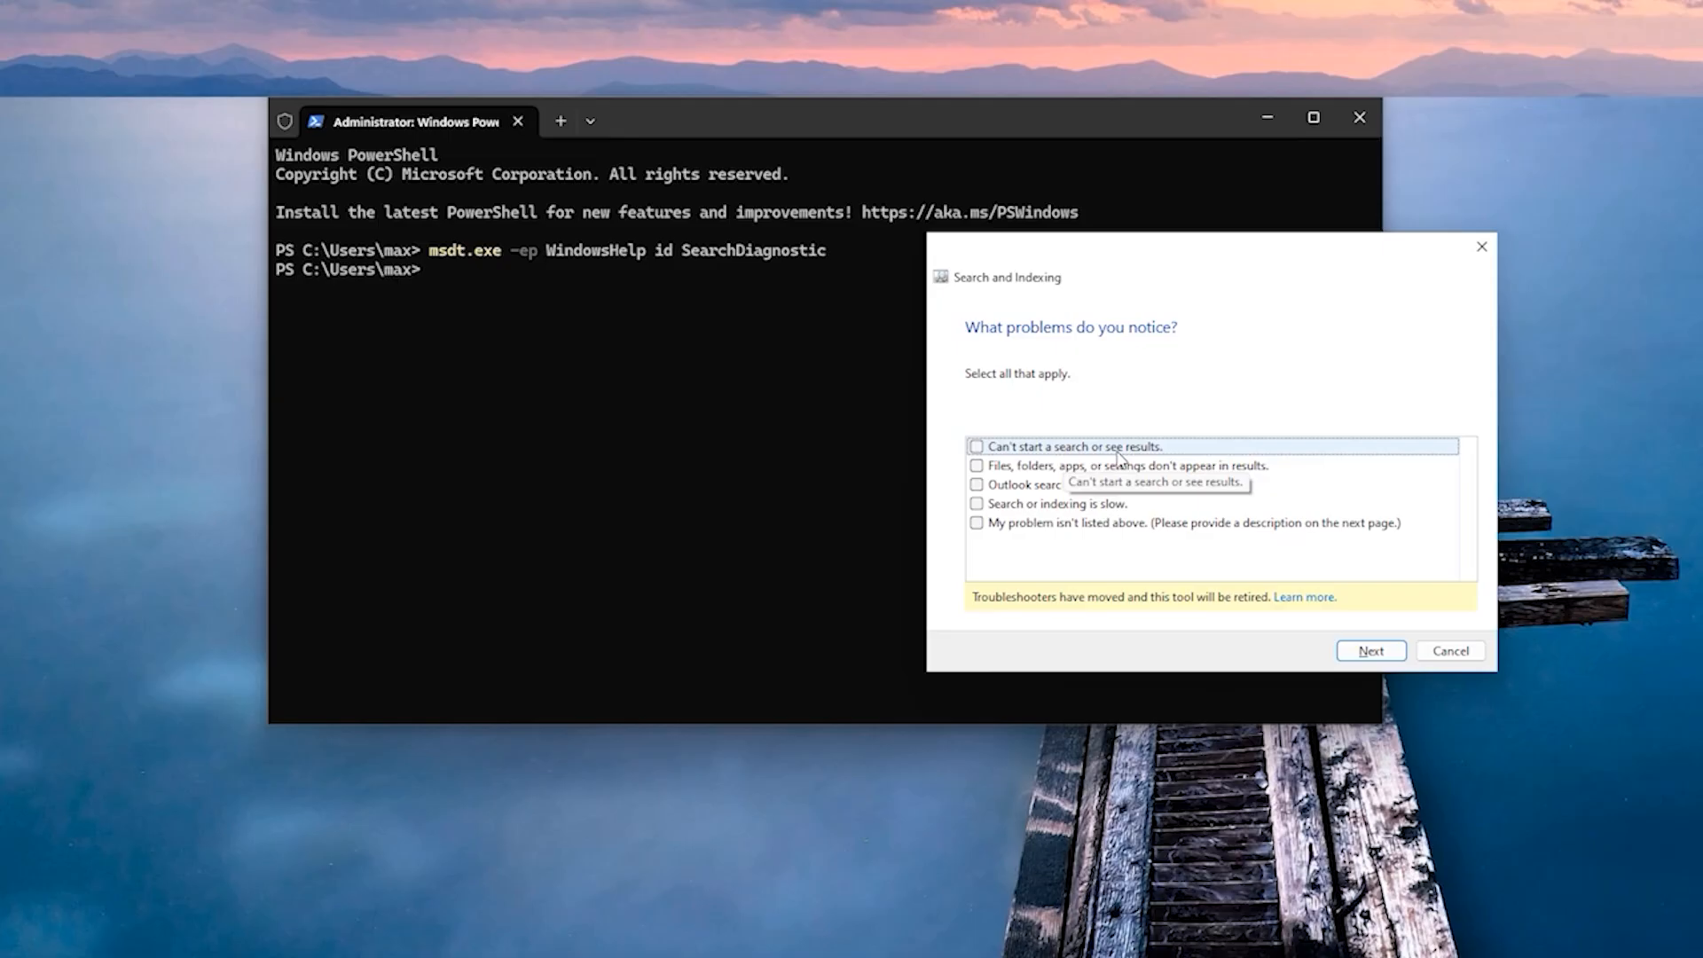
{"action": "left_click", "coordinate": [978, 448]}
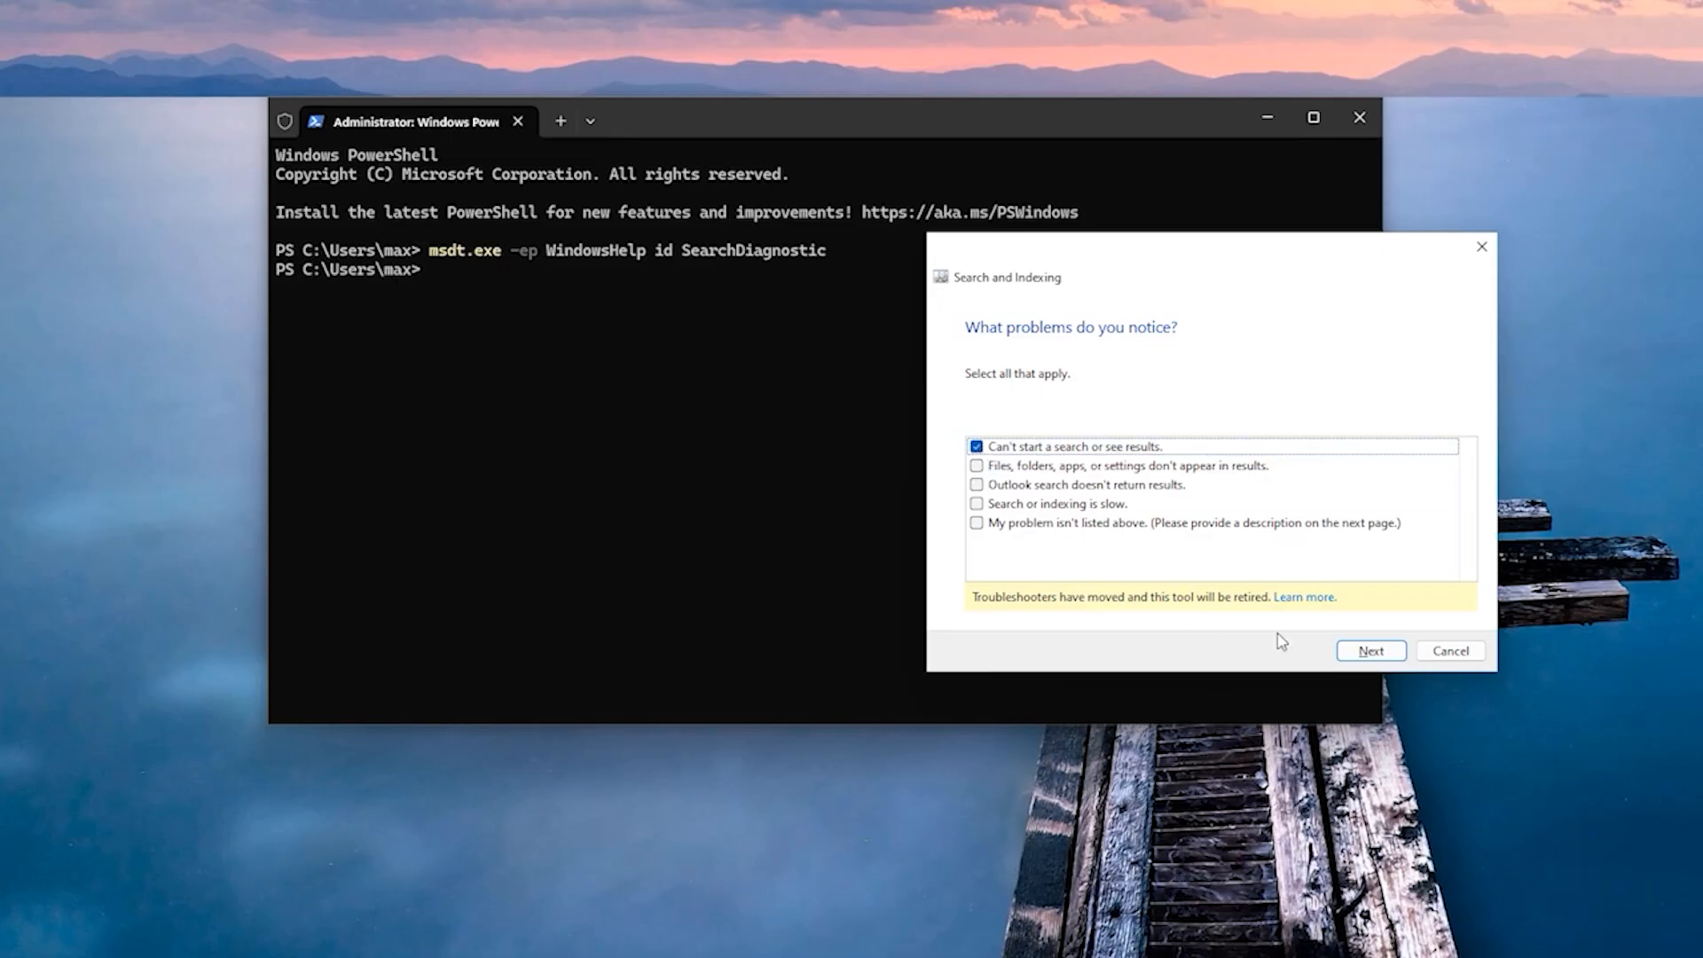
{"action": "left_click", "coordinate": [1372, 652]}
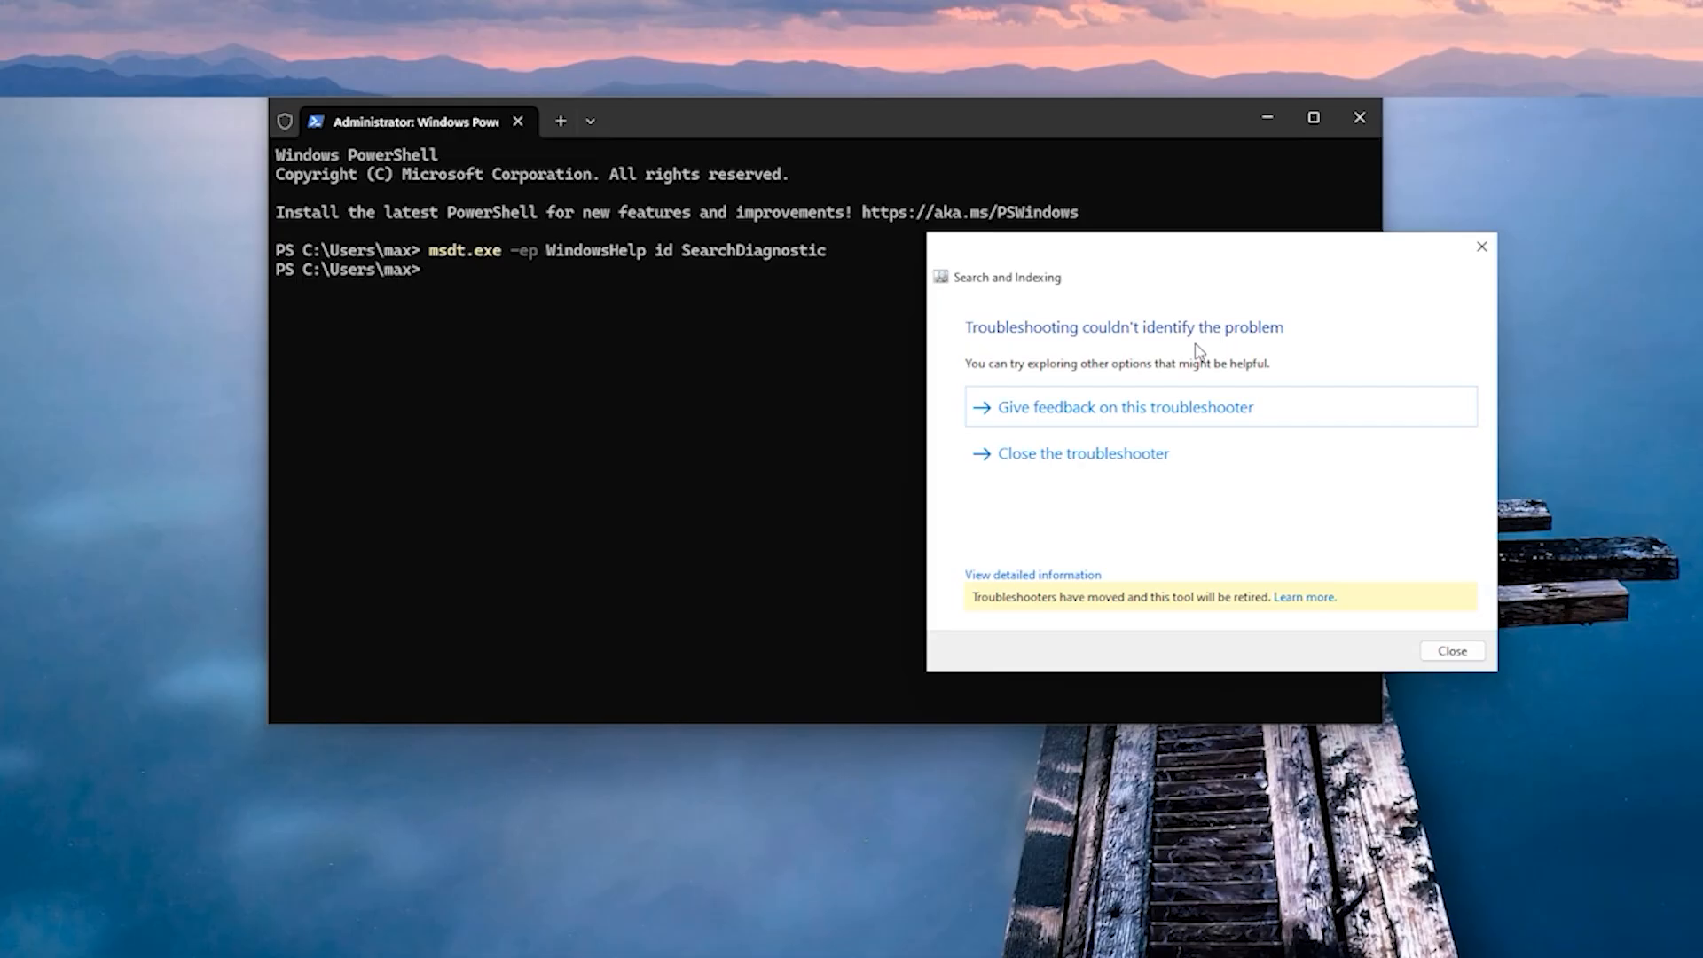
{"action": "left_click", "coordinate": [1452, 652]}
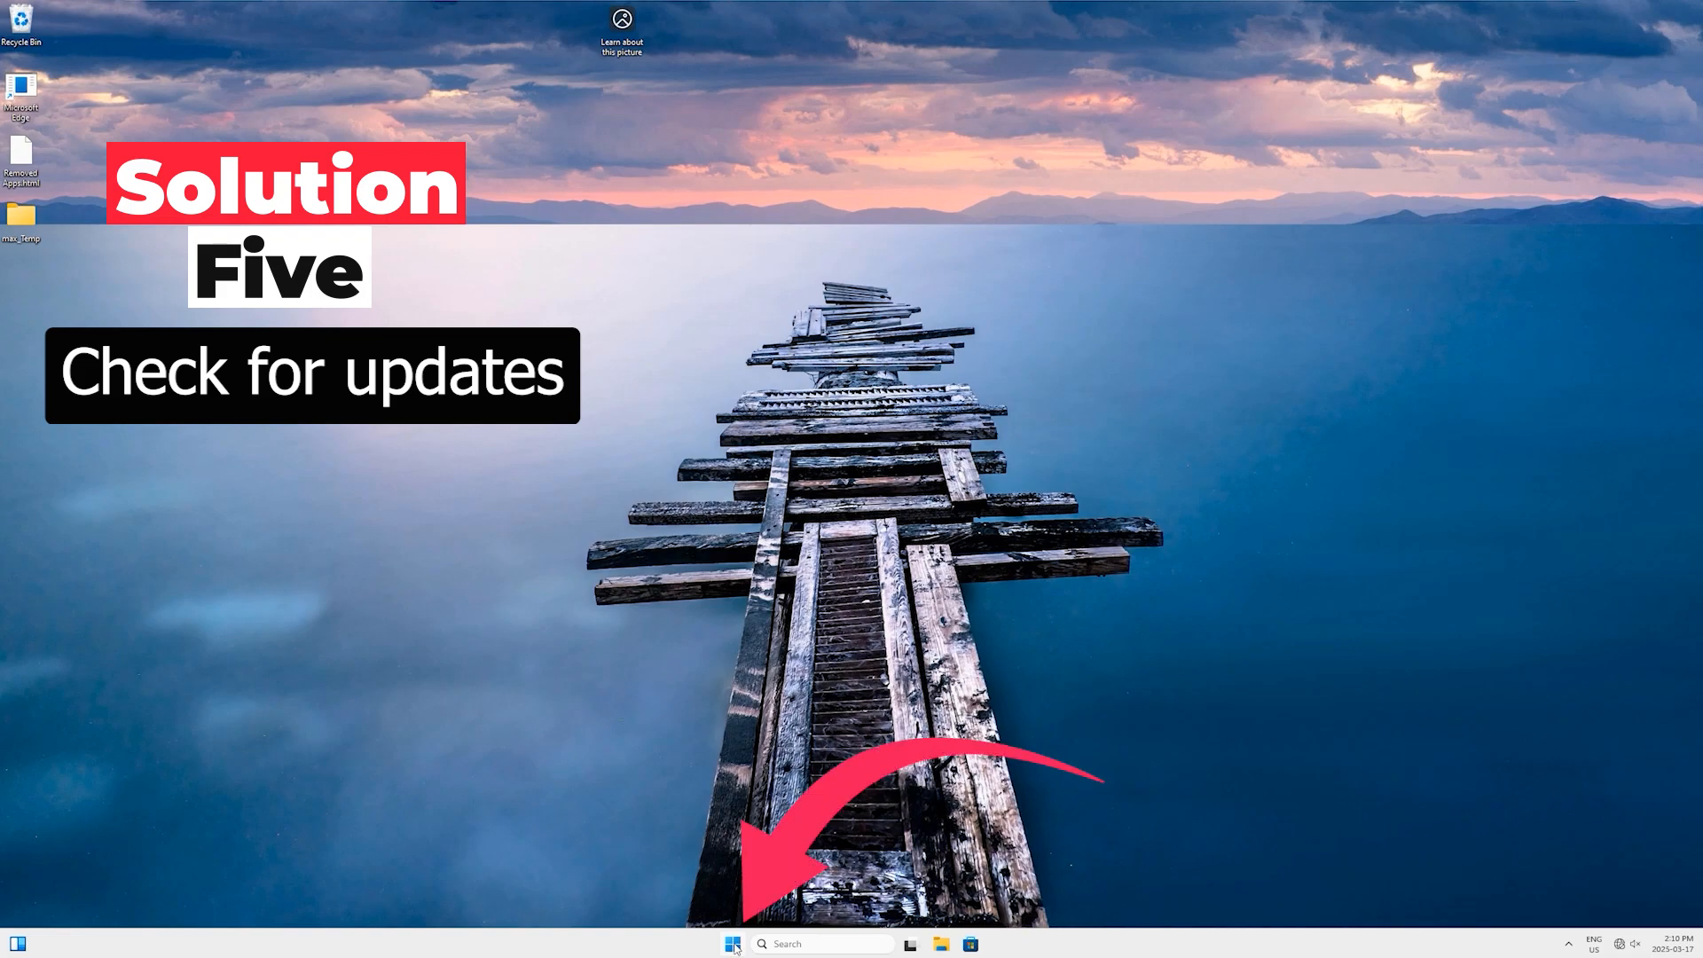
Step: Launch Settings from the Start button's Win+X quick menu
{"action": "right_click", "coordinate": [734, 945]}
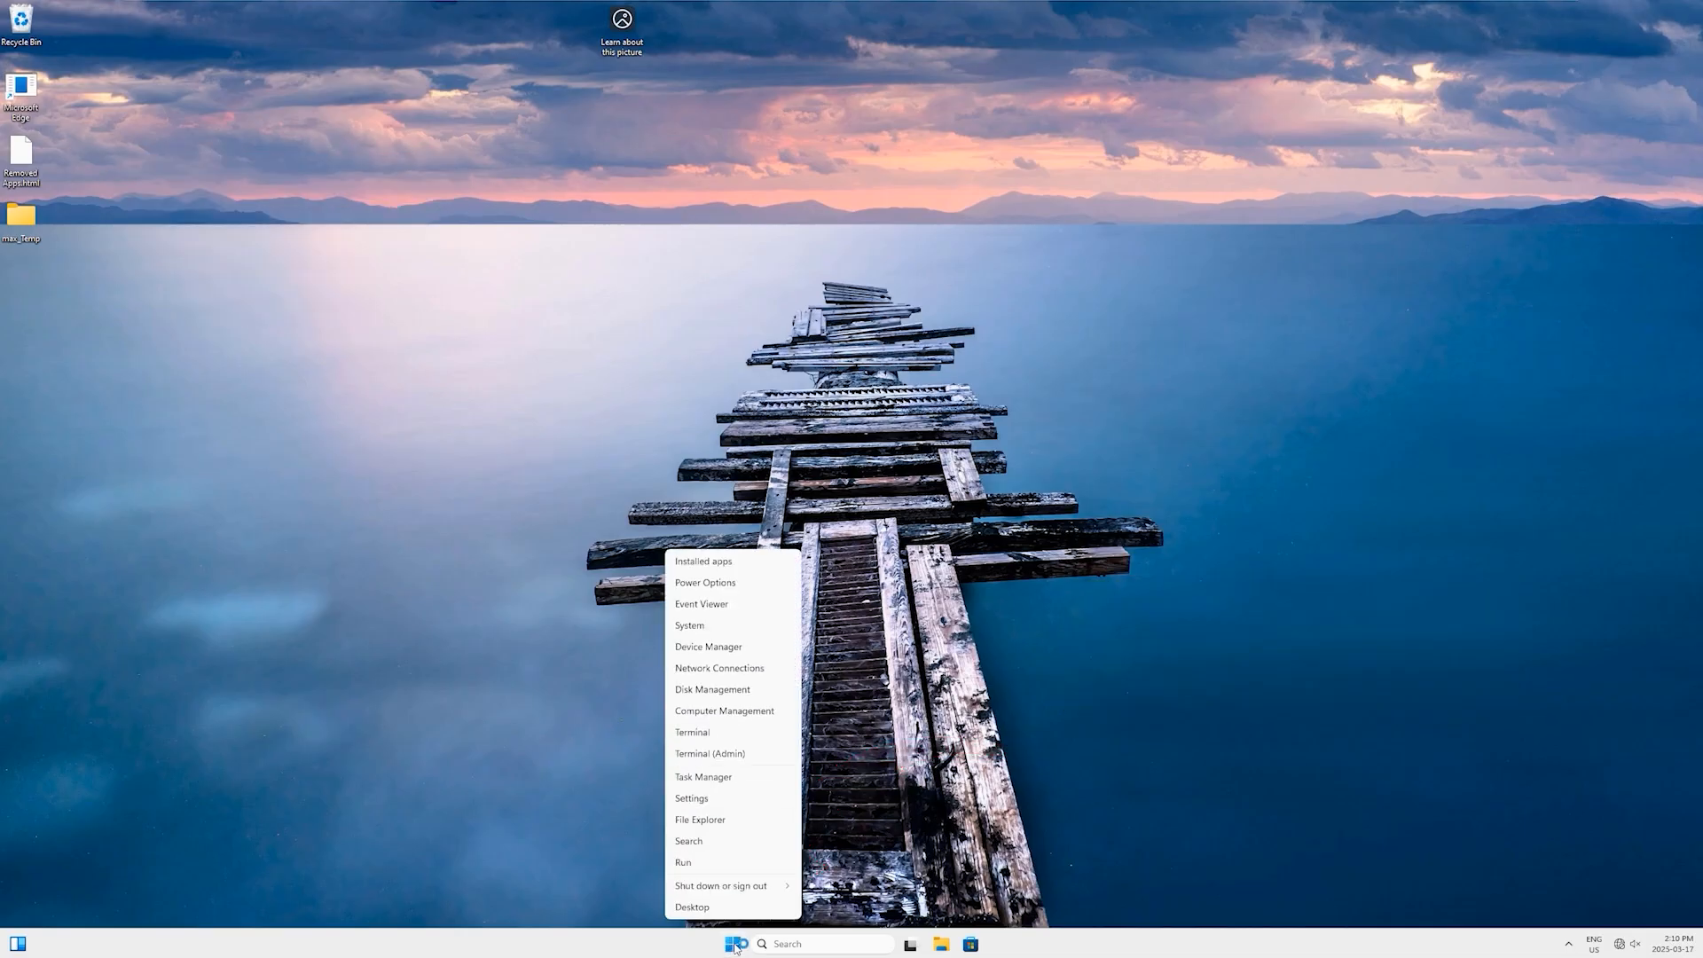
{"action": "left_click", "coordinate": [700, 800]}
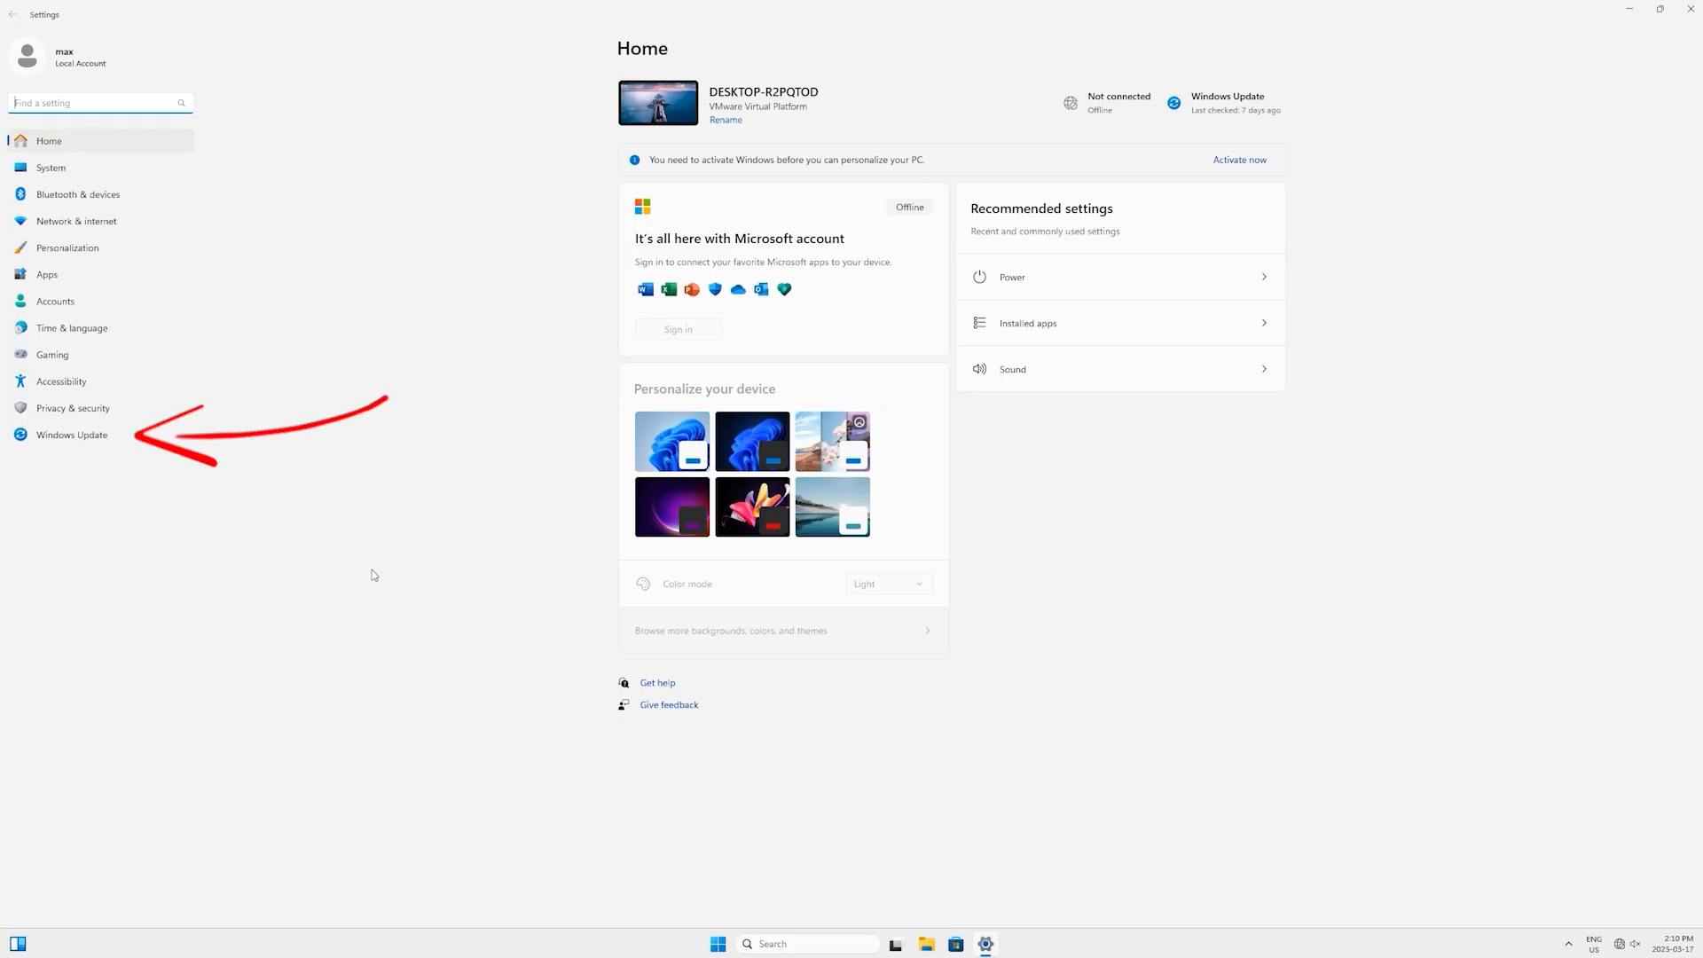
Step: Go to Windows Update and run Check for updates
{"action": "left_click", "coordinate": [73, 436]}
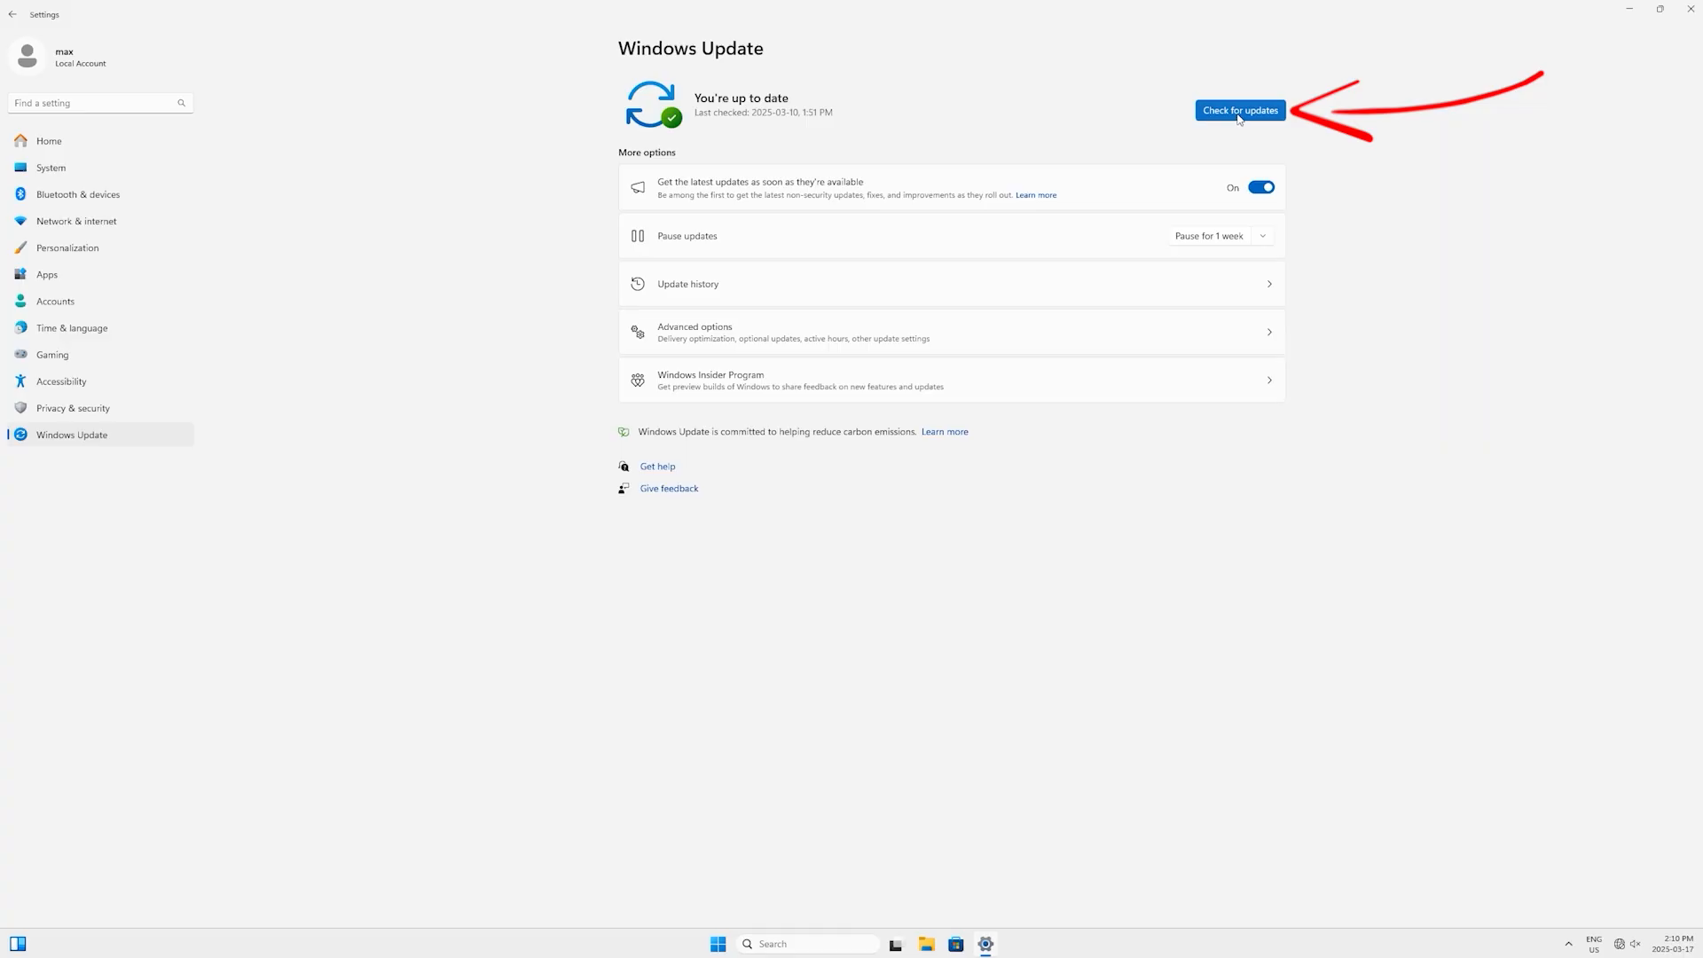
{"action": "left_click", "coordinate": [1239, 114]}
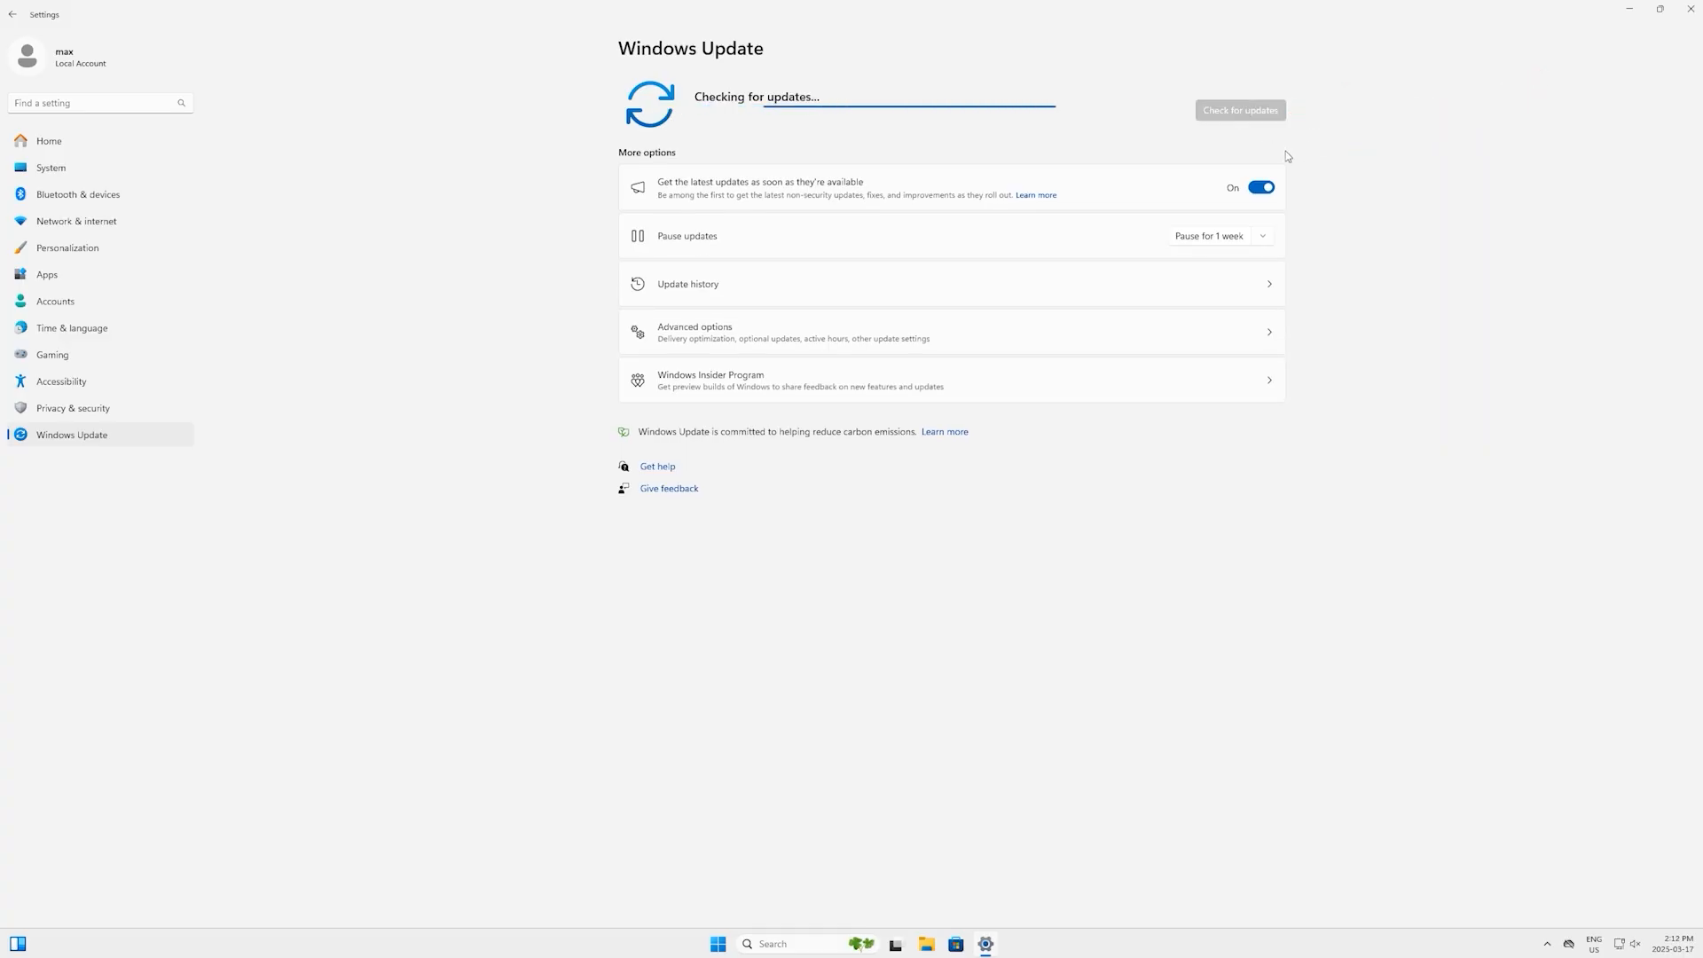